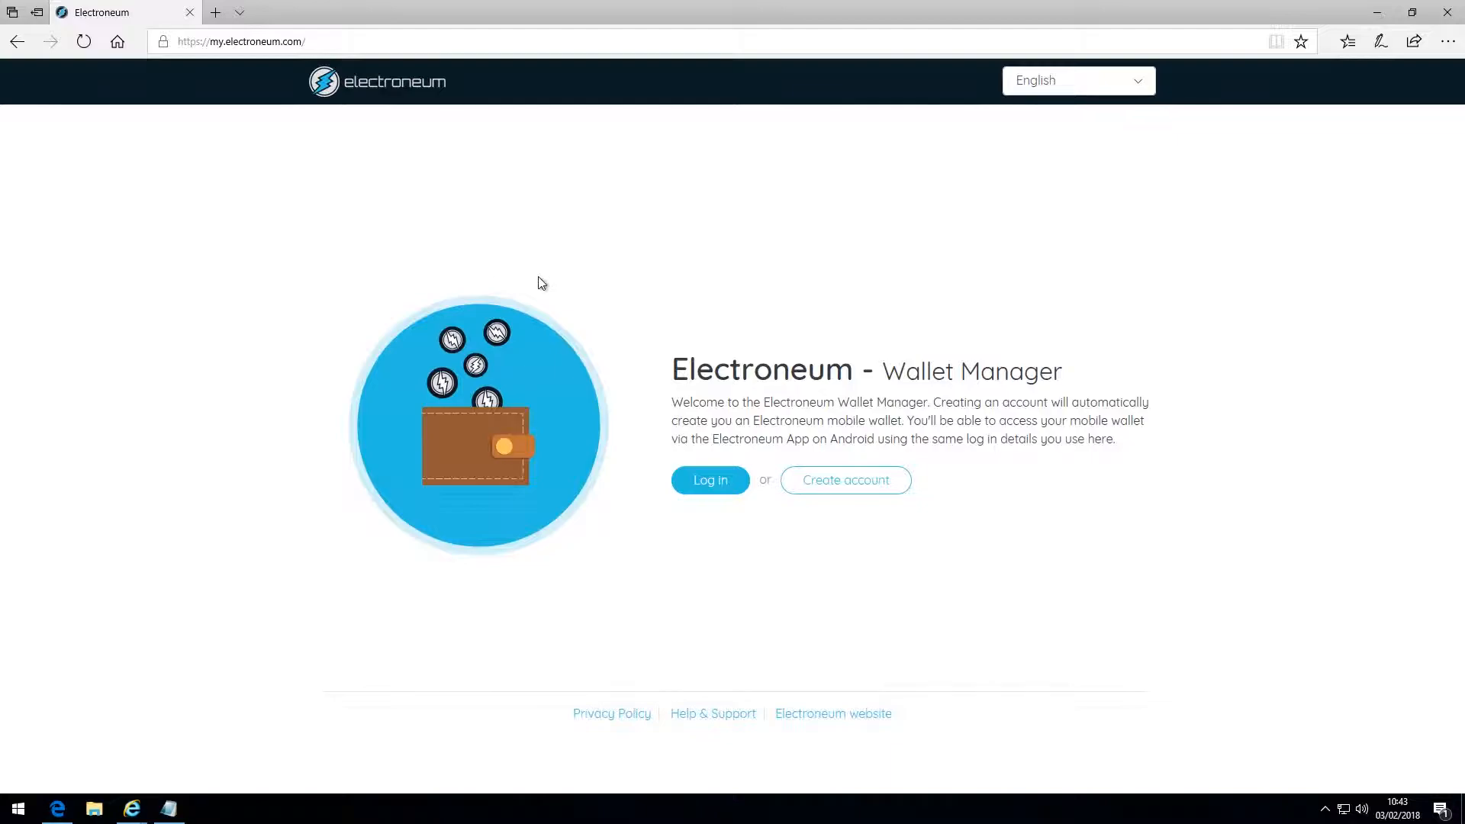
Start creating a new account in the Electroneum Wallet Manager
click(837, 491)
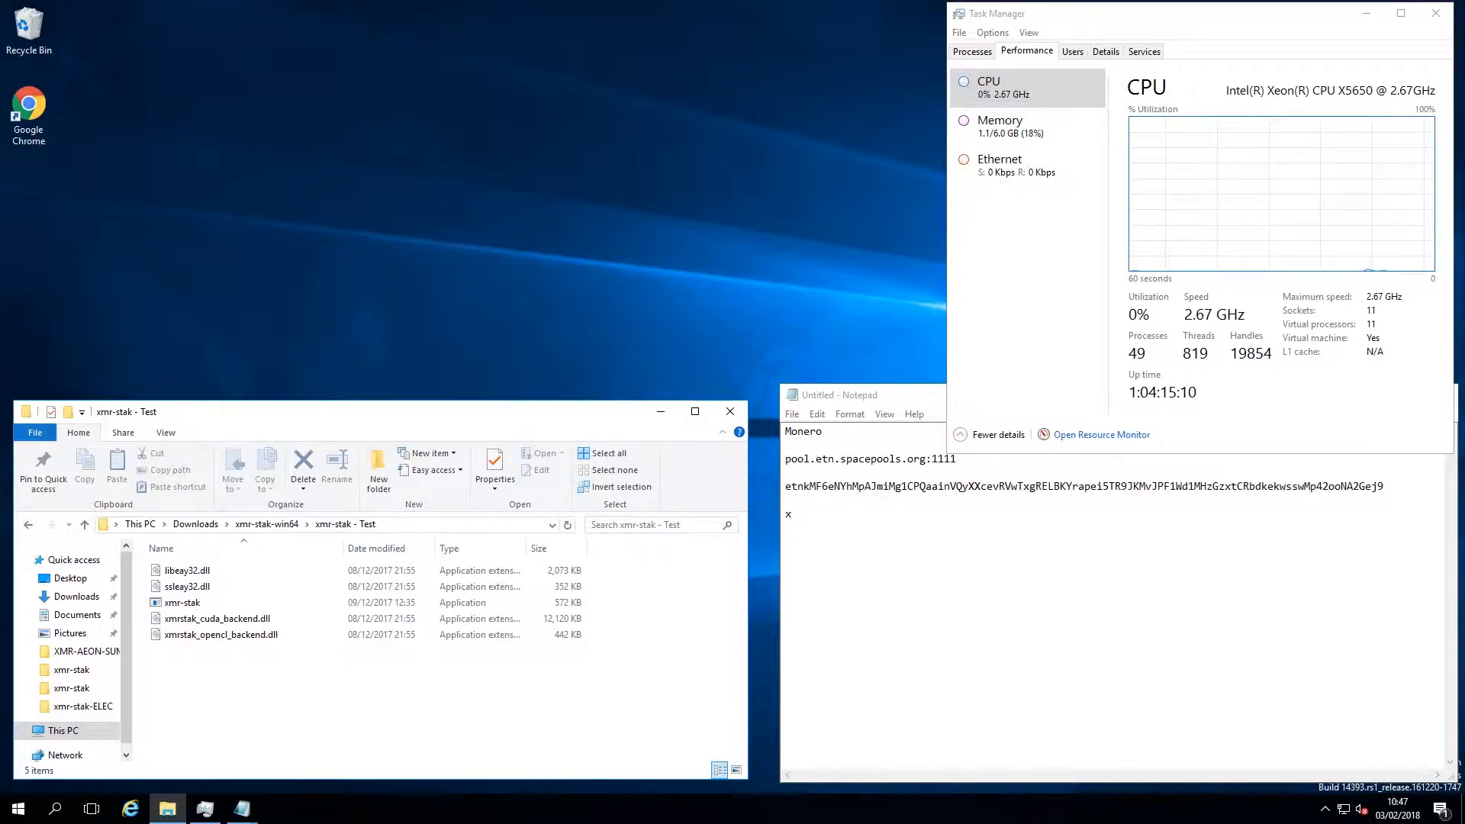
Switch to Windows Settings and open the Windows Defender options under Update & security
click(18, 808)
click(19, 739)
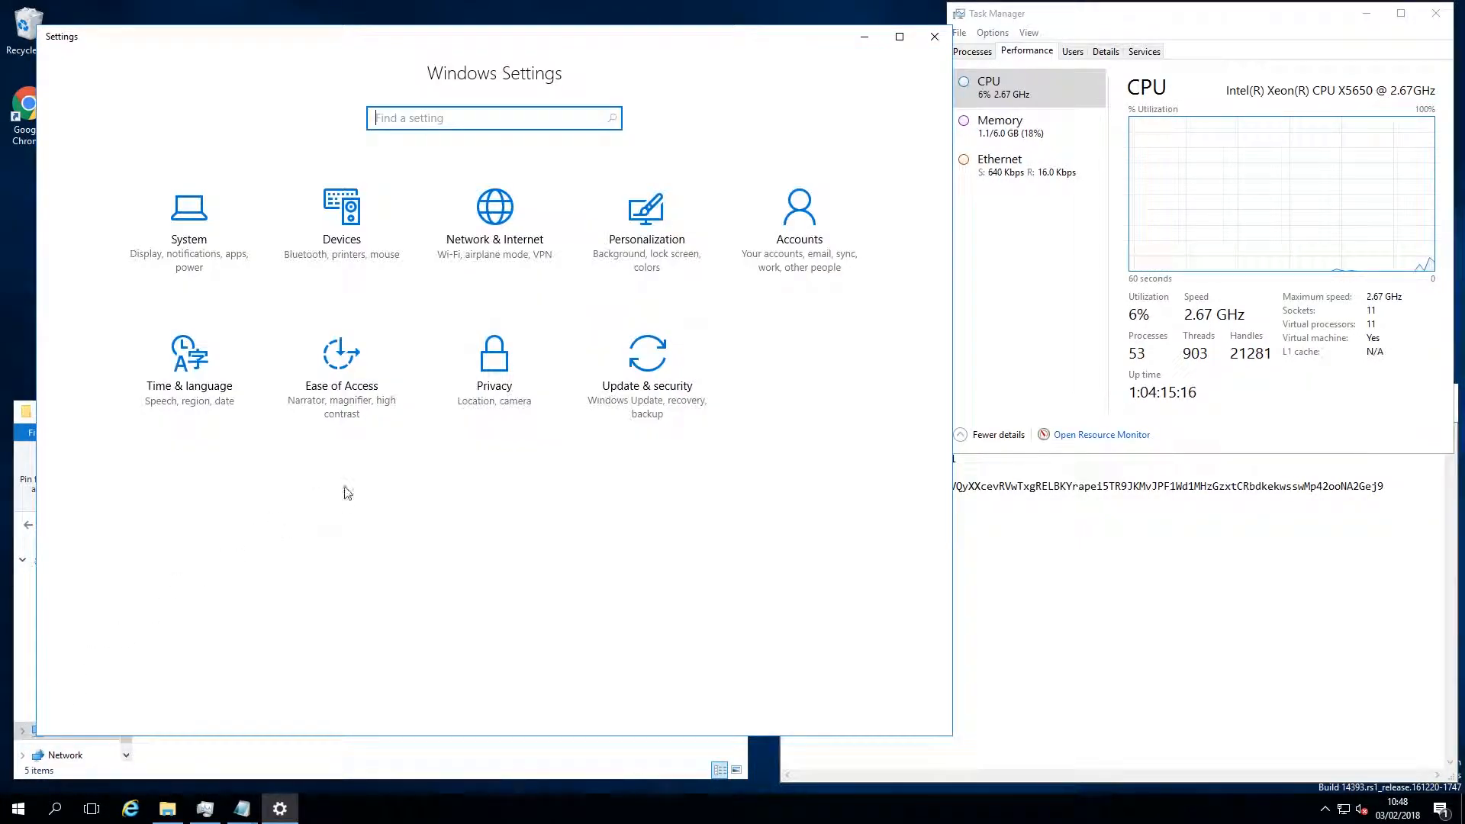
click(641, 367)
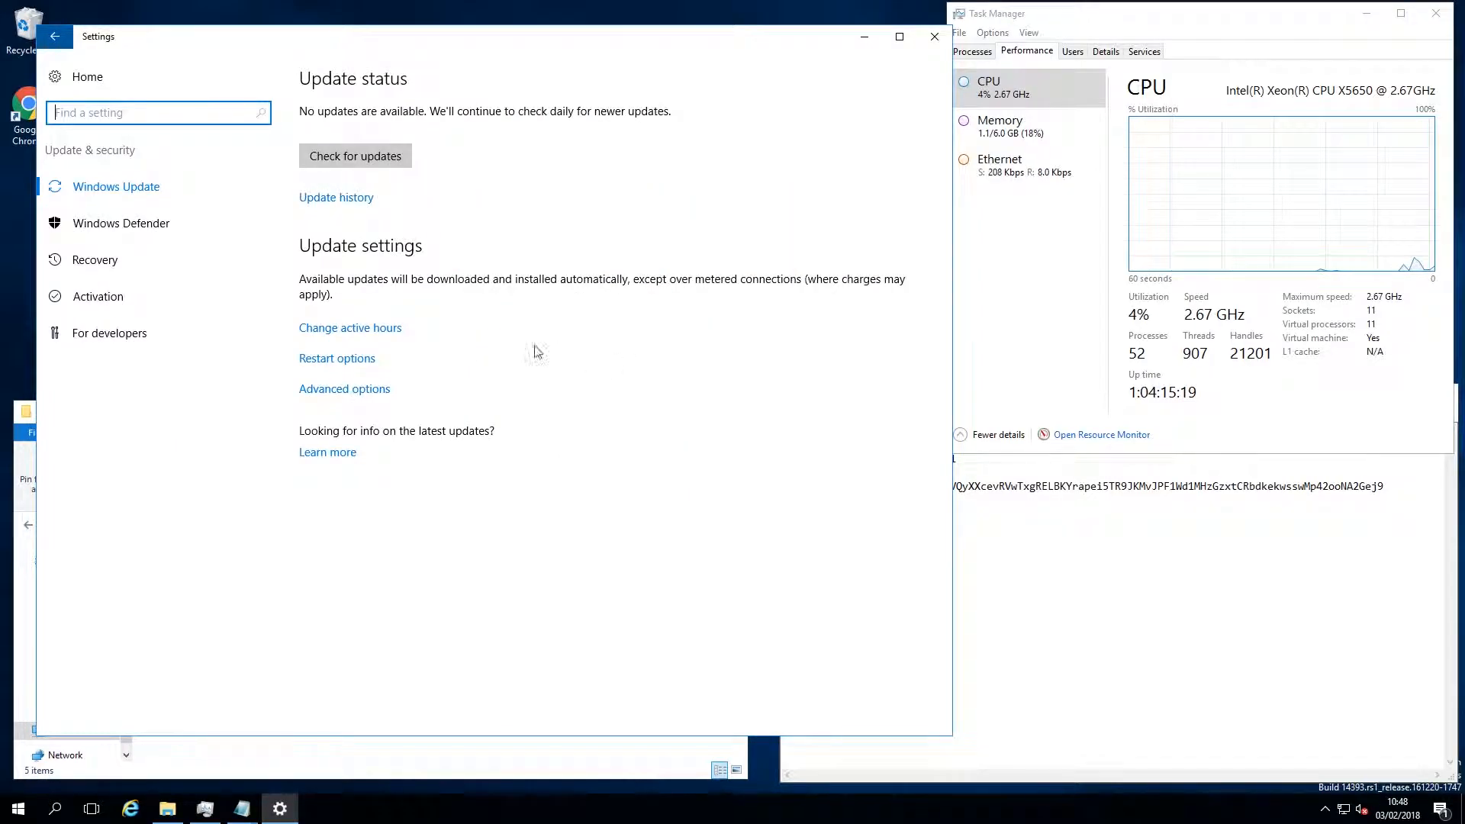
click(149, 226)
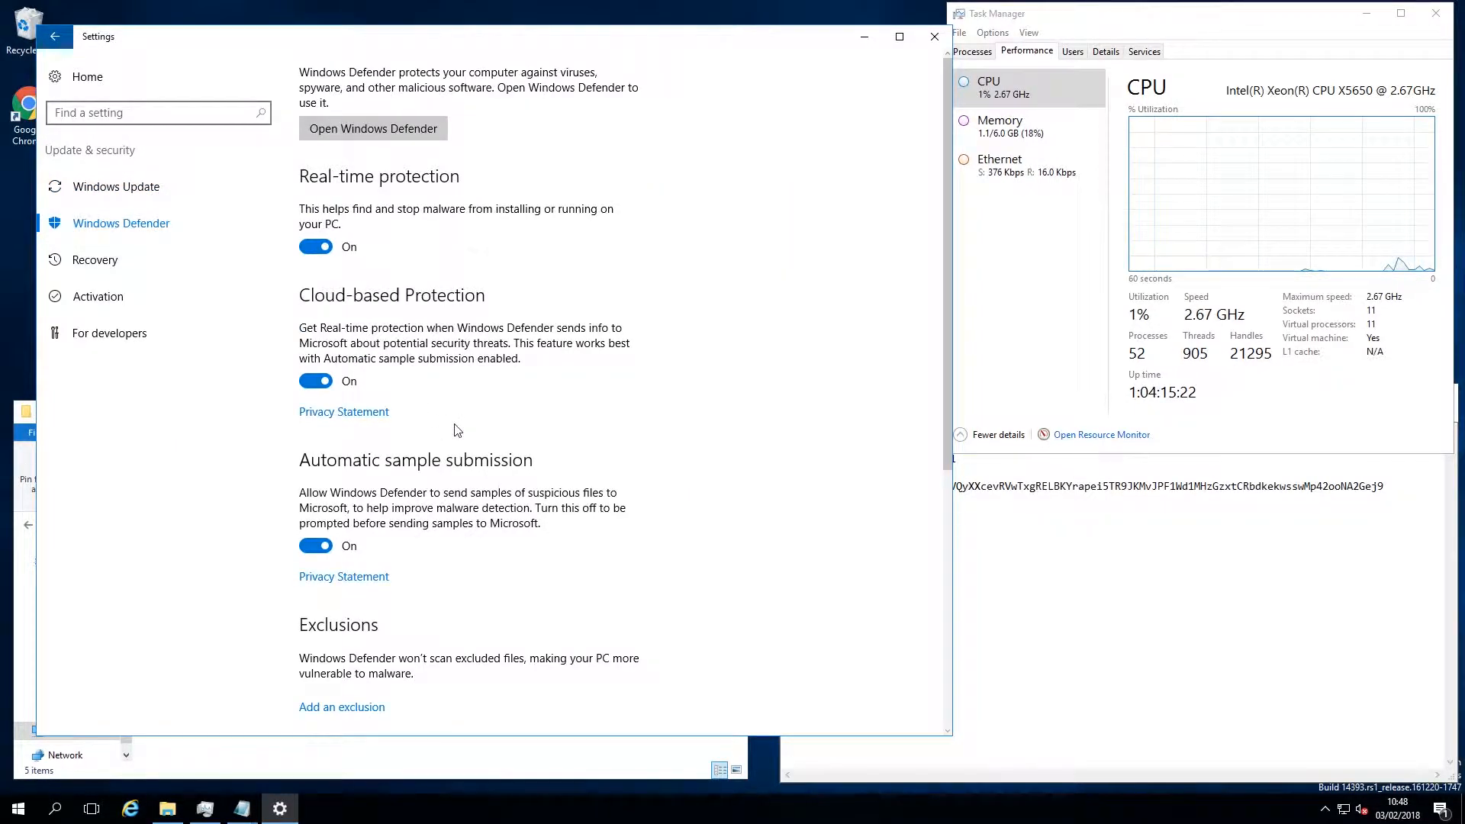
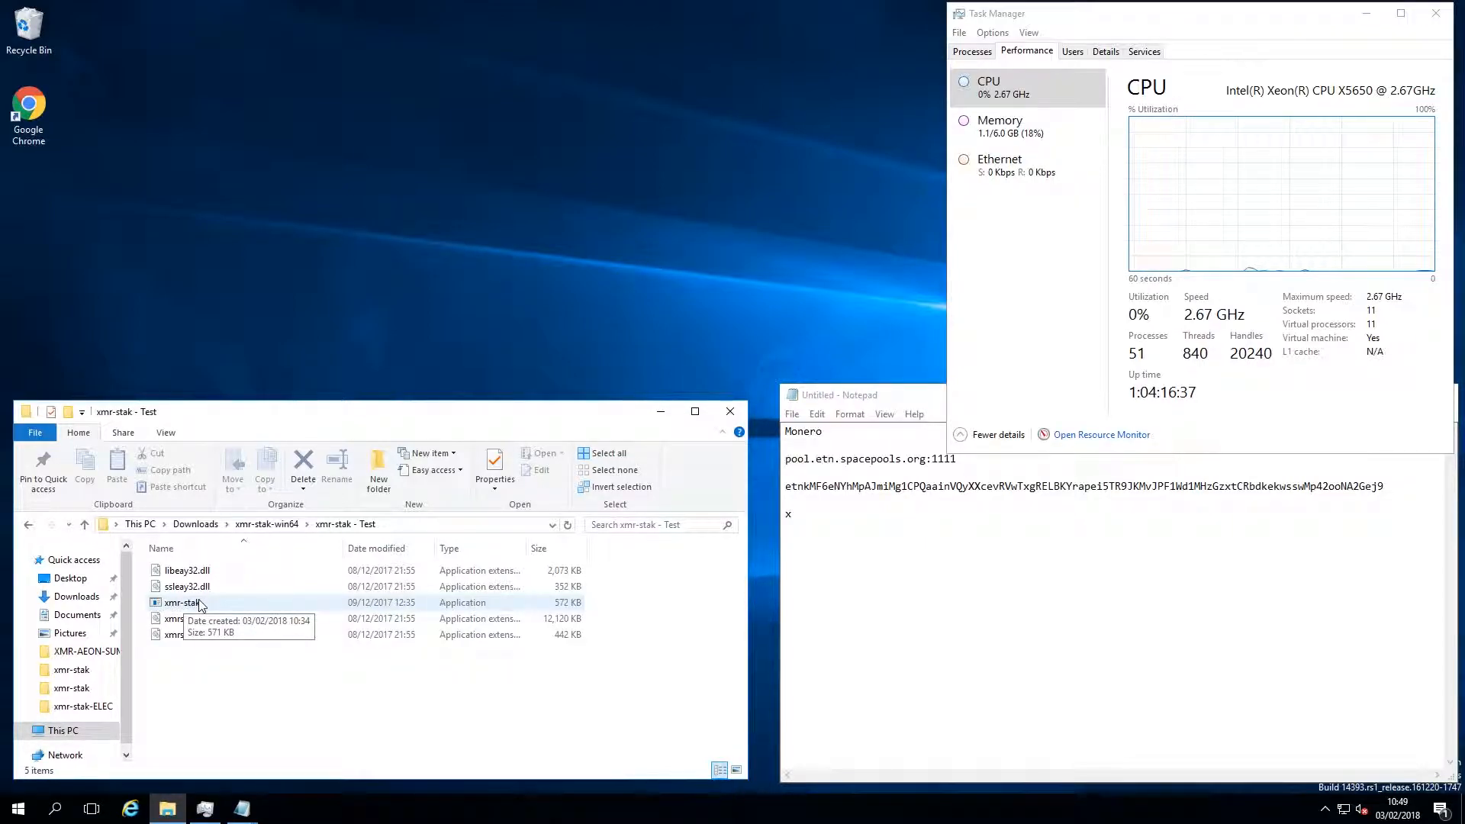
Launch xmr-stak from the xmr-stak - Test folder and enter Monero from the notes as its currency
double_click(200, 604)
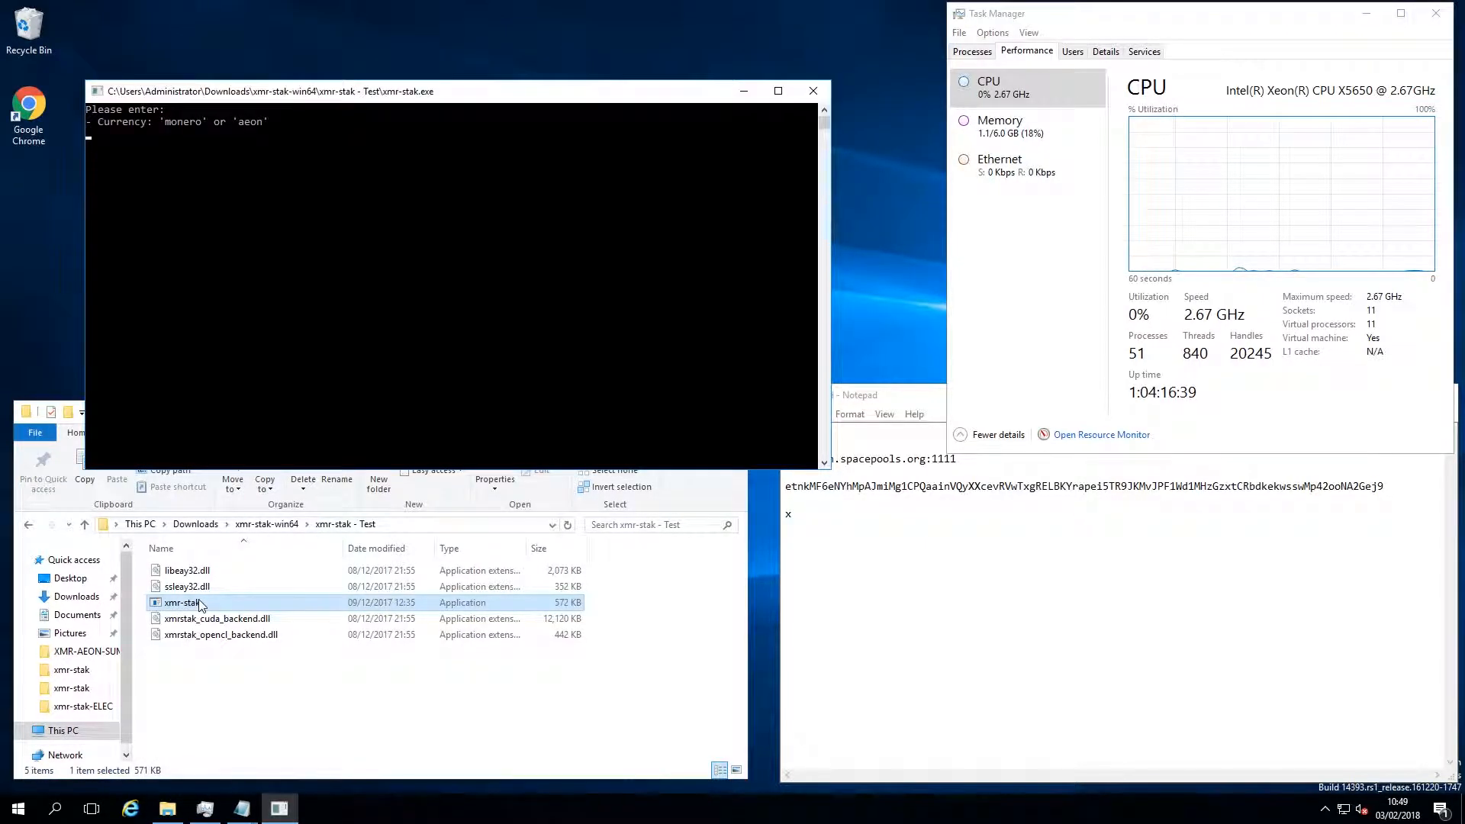
click(234, 208)
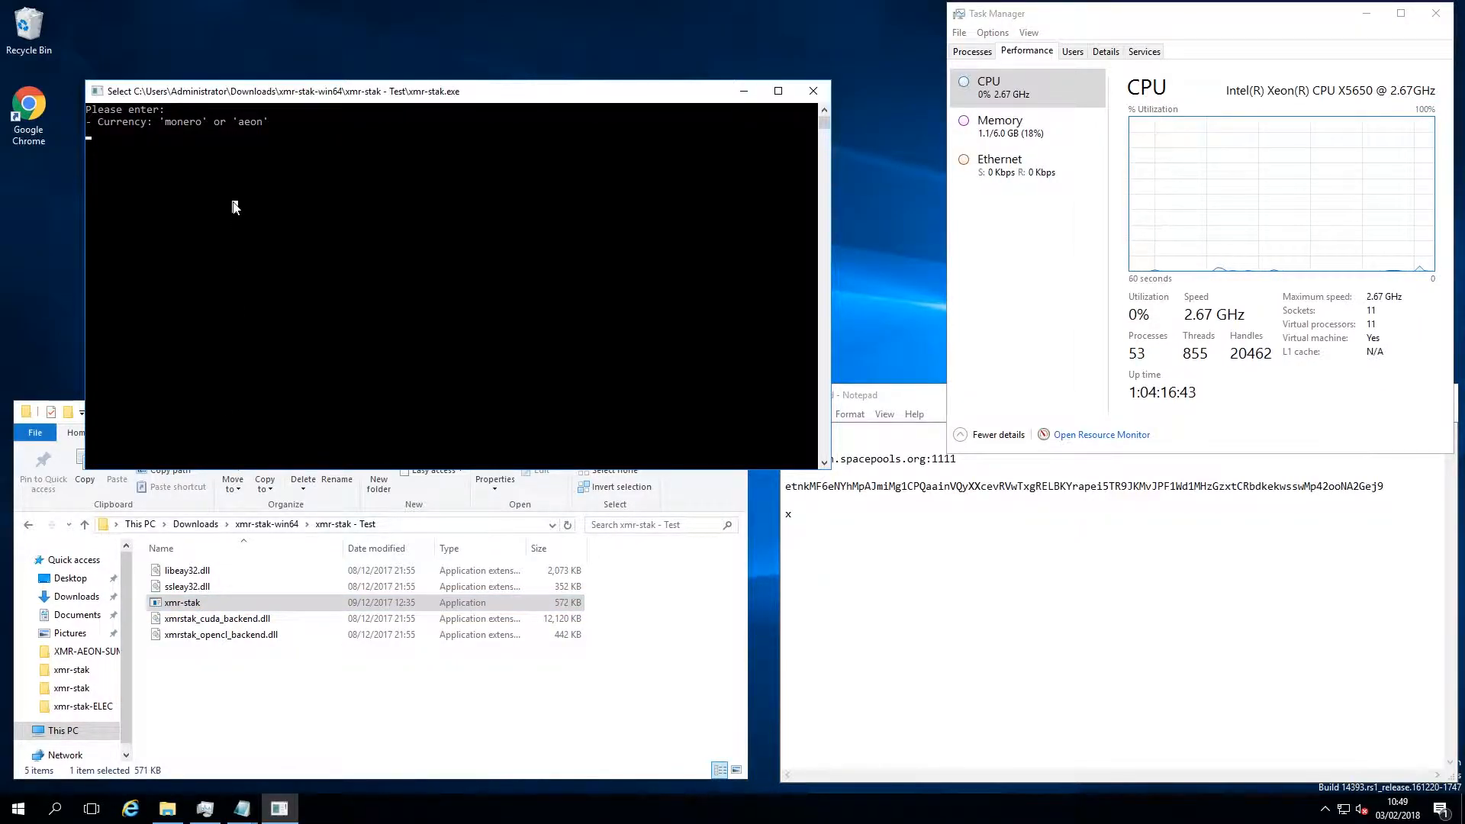
click(853, 525)
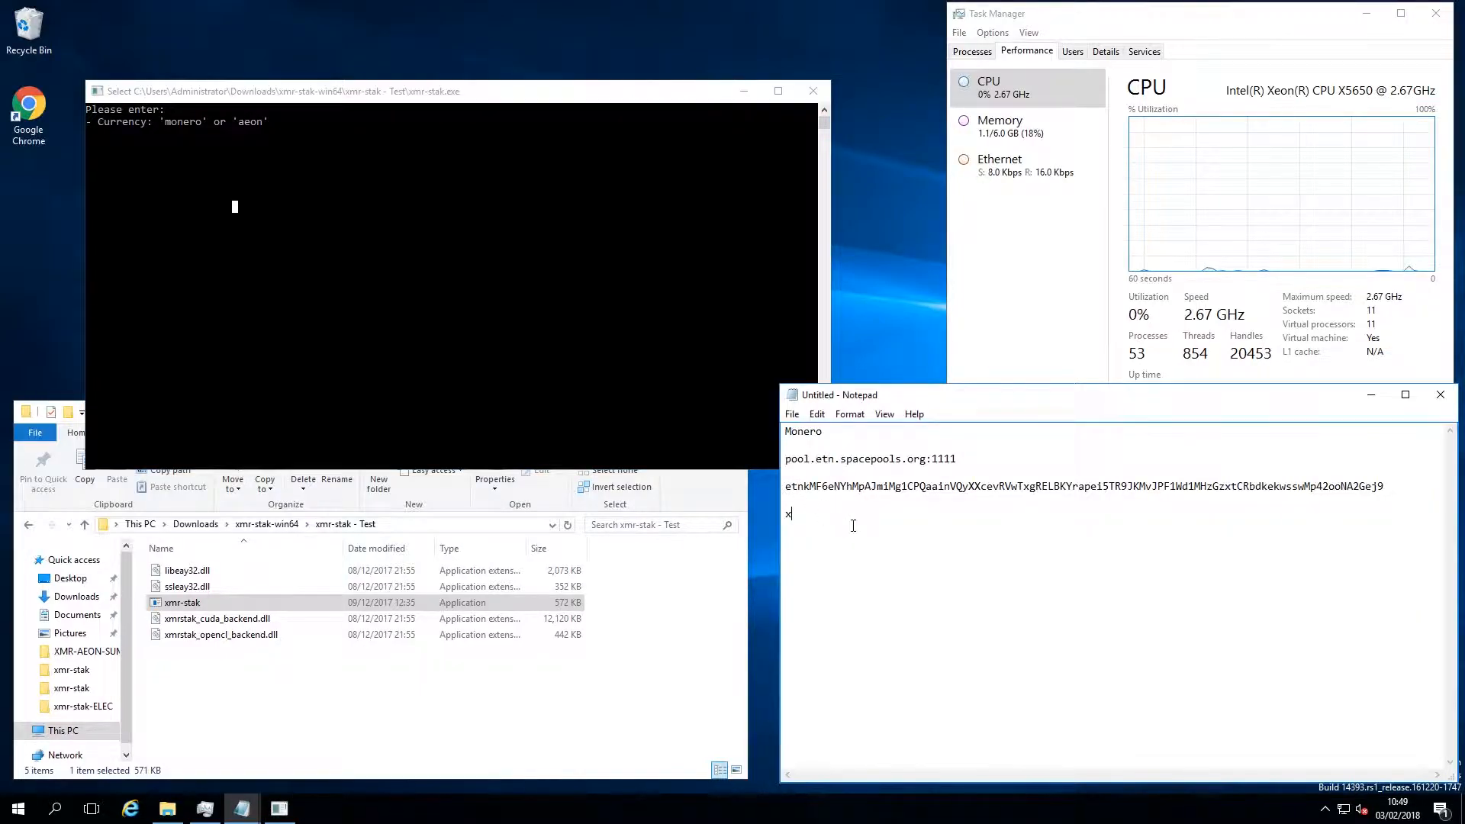
double_click(803, 432)
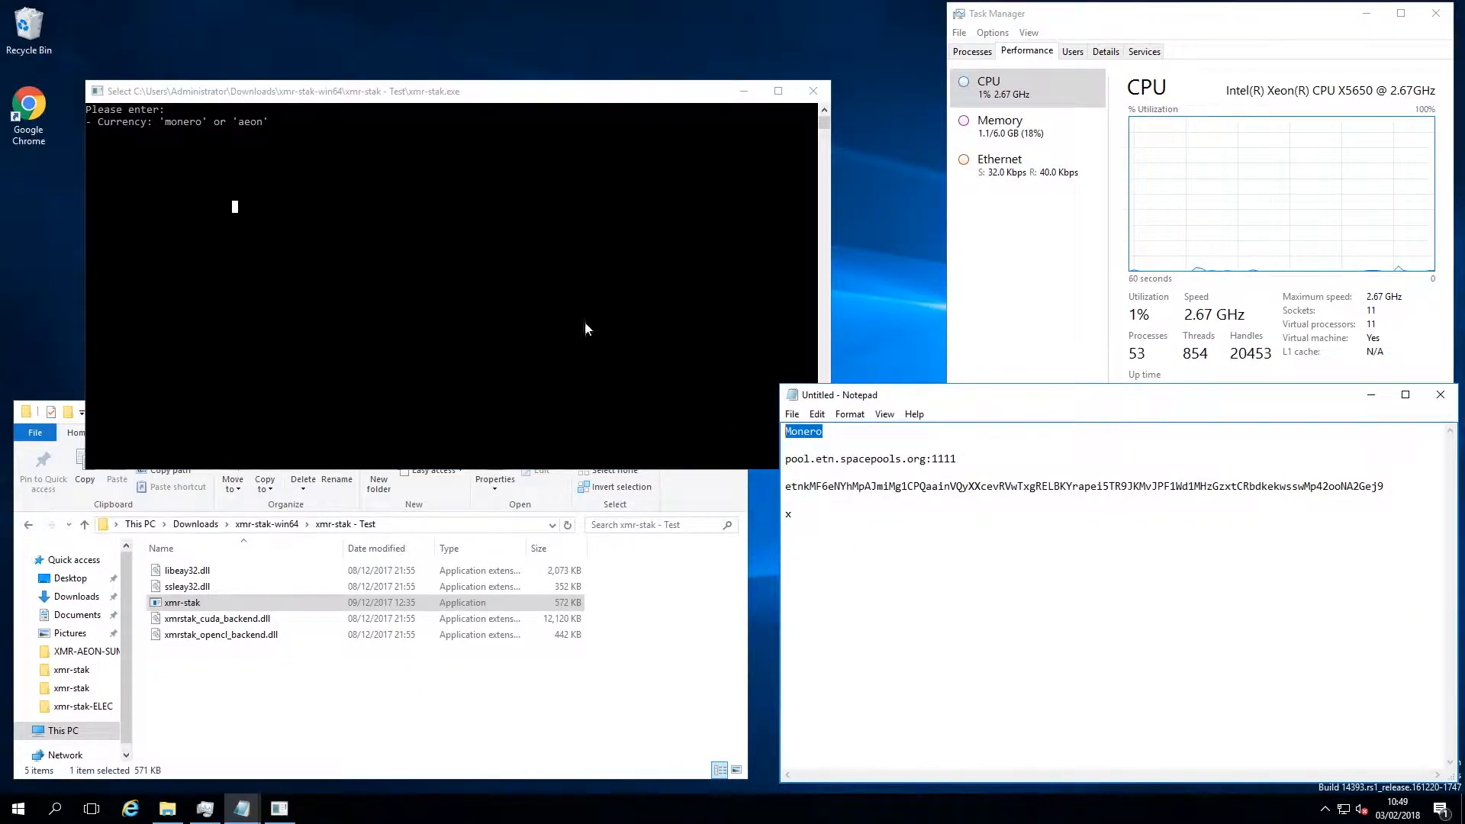
click(299, 189)
text(Monero)
key(Return)
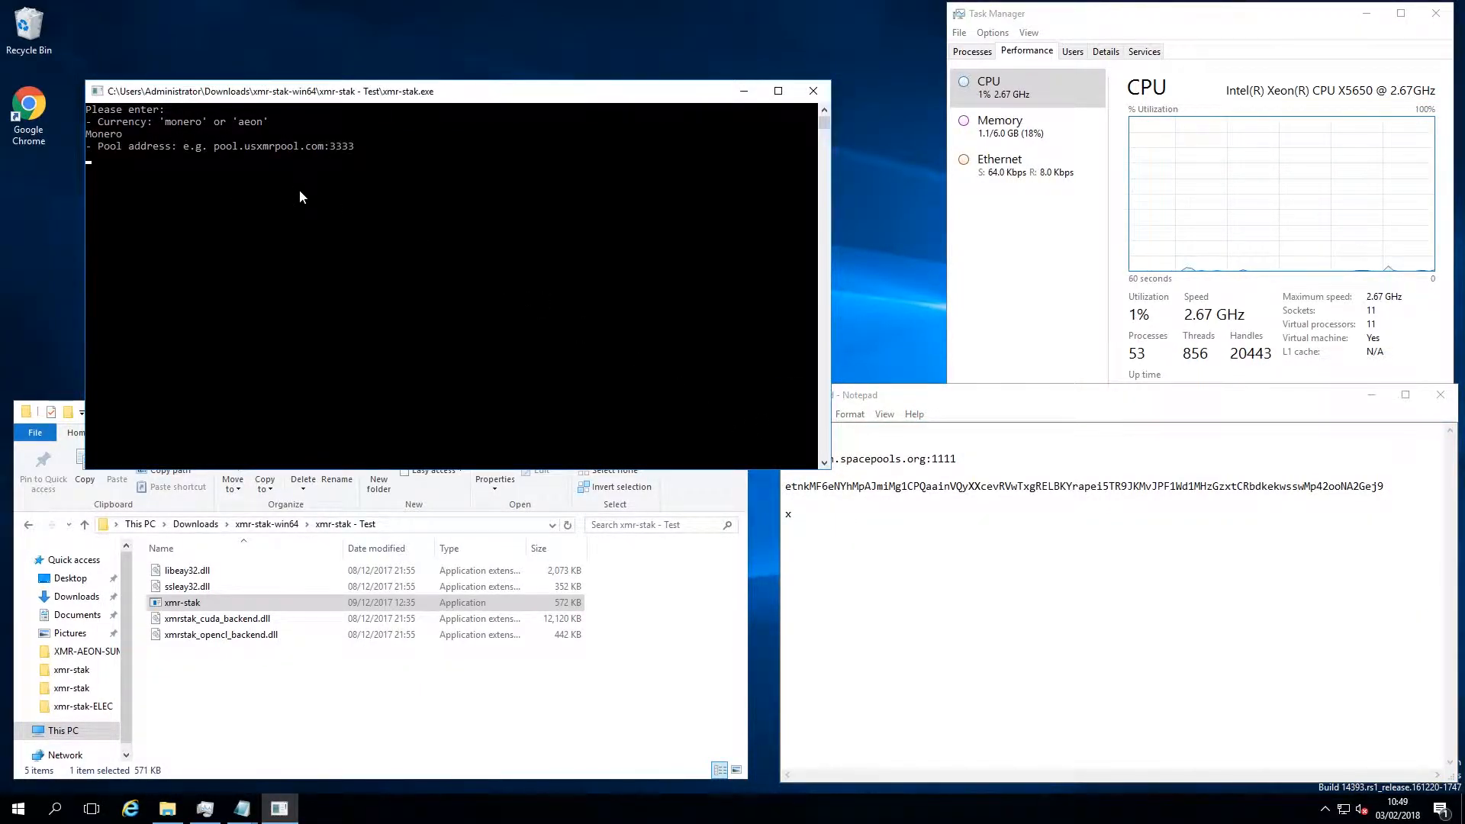
Copy the pool address pool.etn.spacepools.org:1111 from the notes into the miner setup and submit it
click(980, 458)
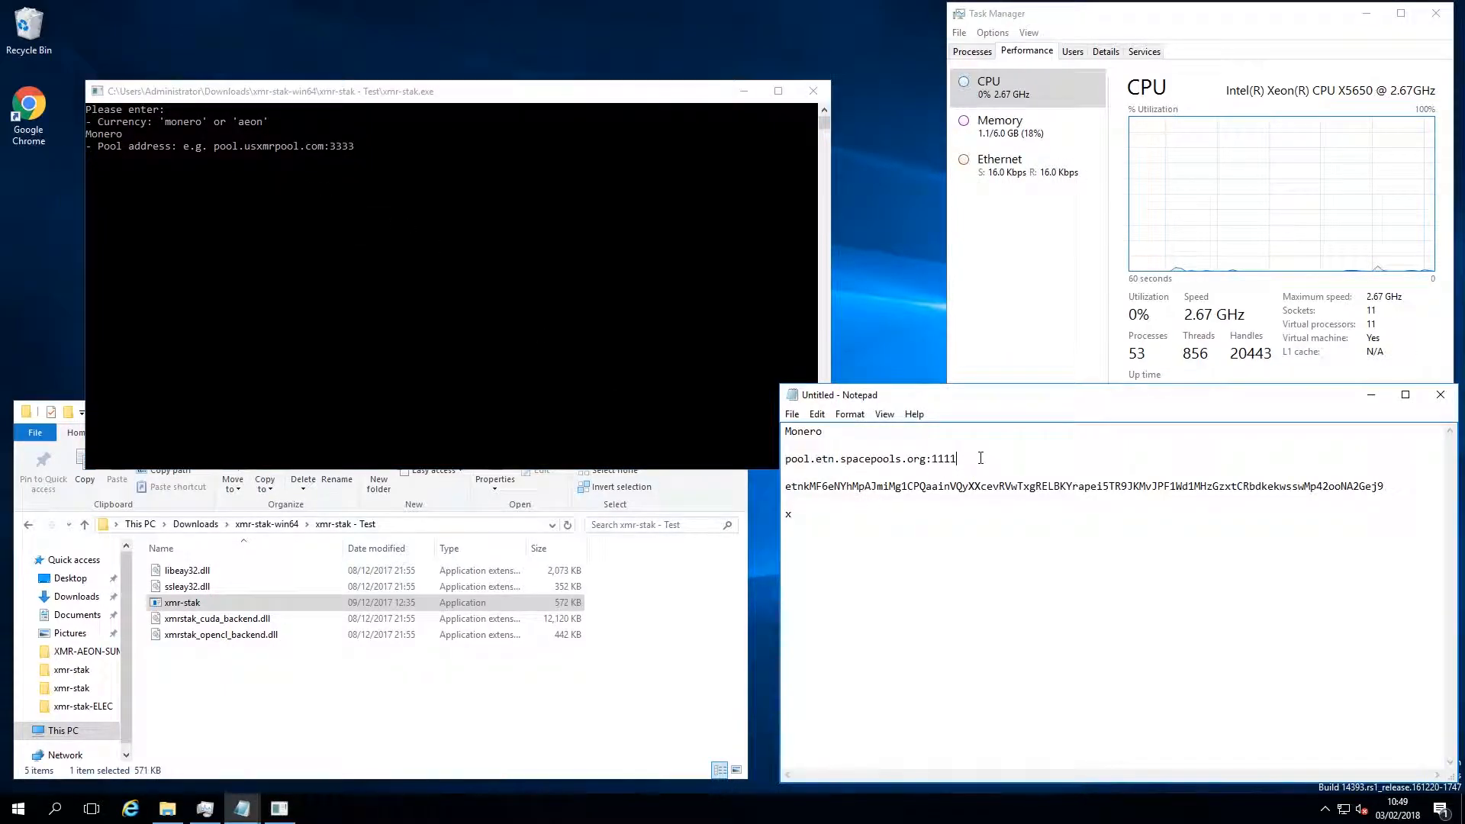
drag(962, 458, 775, 456)
key(ctrl+c)
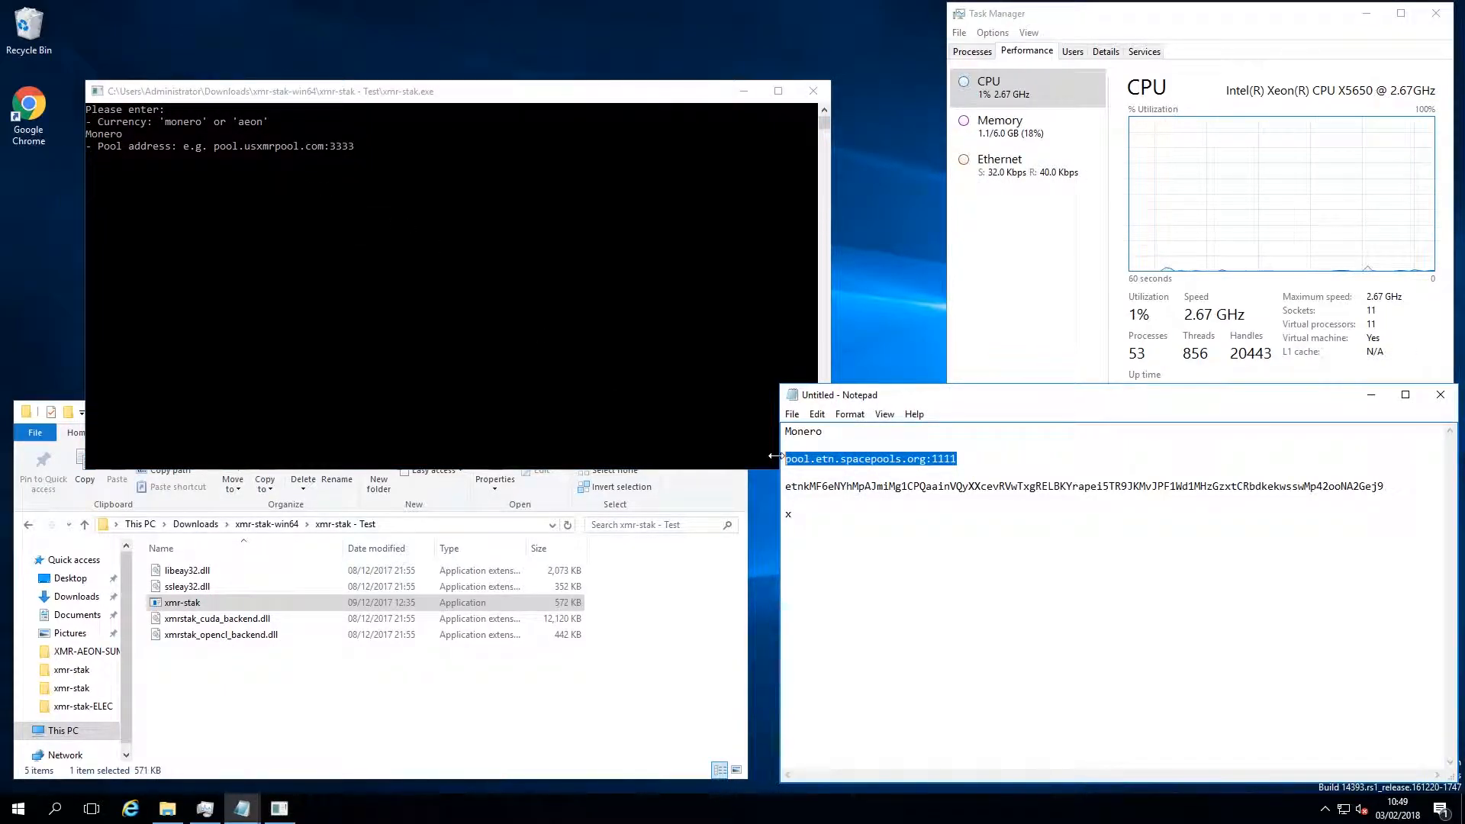
click(318, 199)
right_click(318, 200)
key(Return)
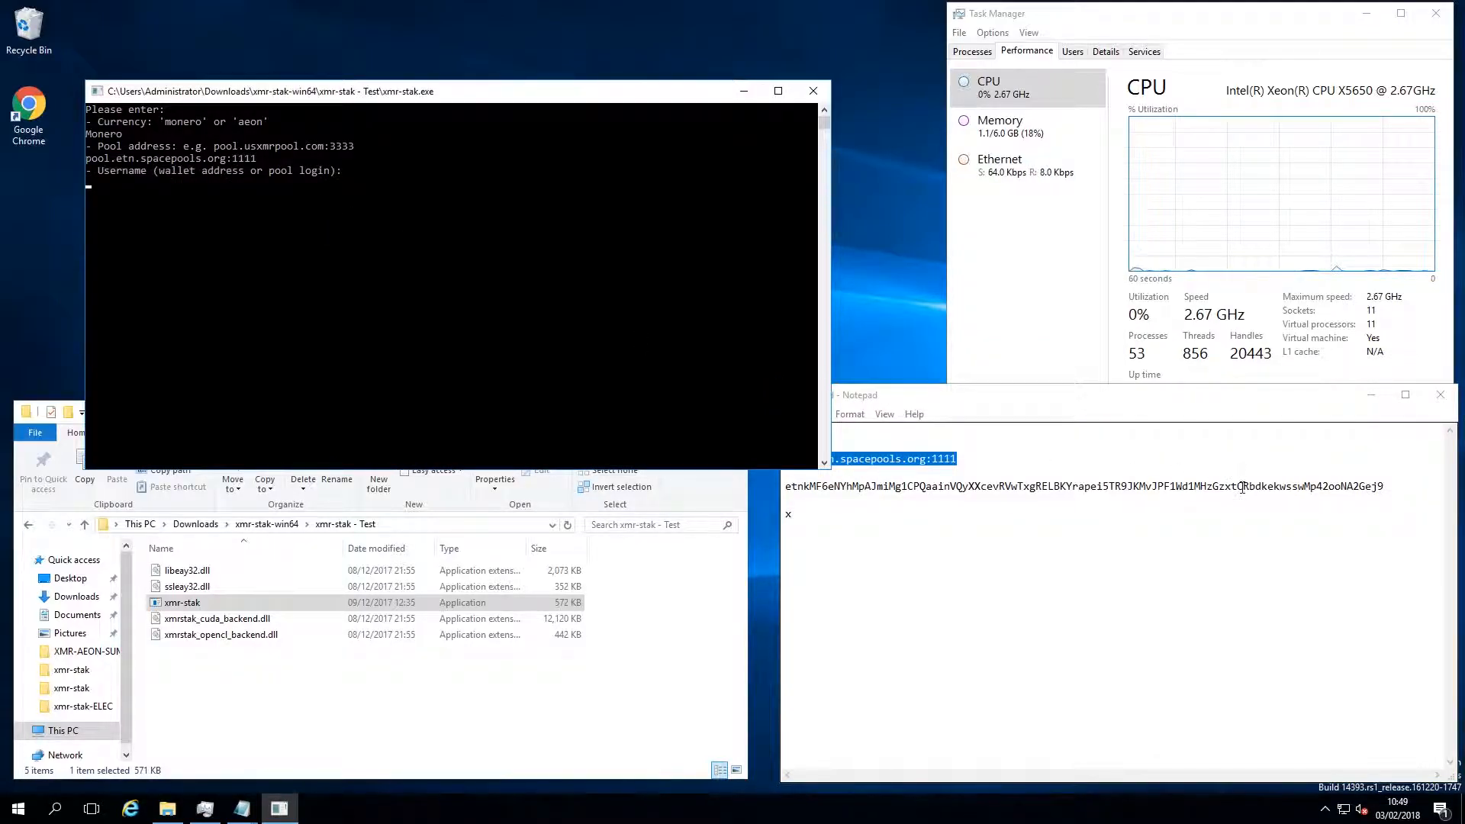
Enter the wallet address from the notes as the miner's username and supply the pool password
double_click(1241, 486)
key(ctrl+c)
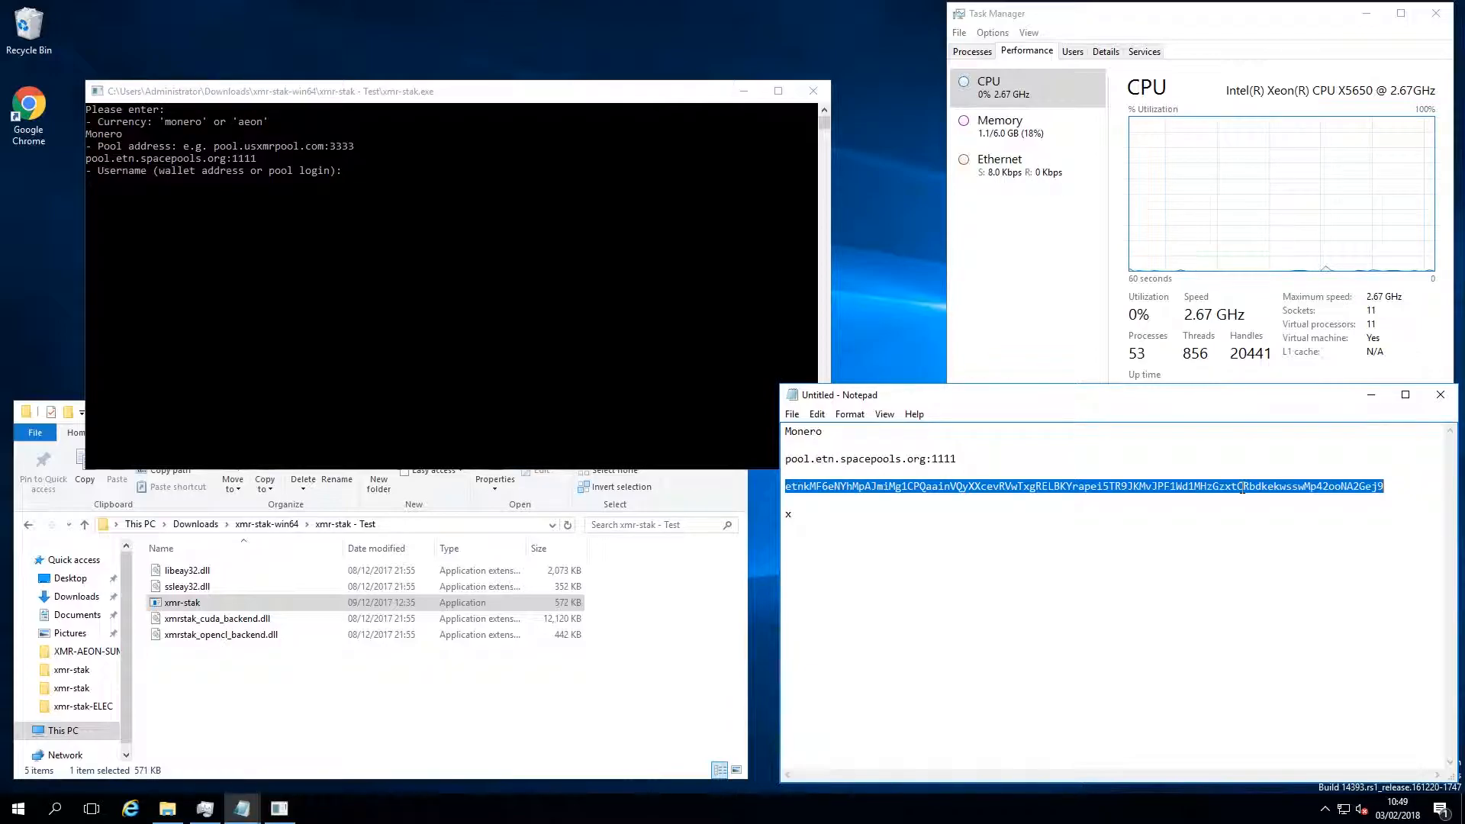
click(292, 238)
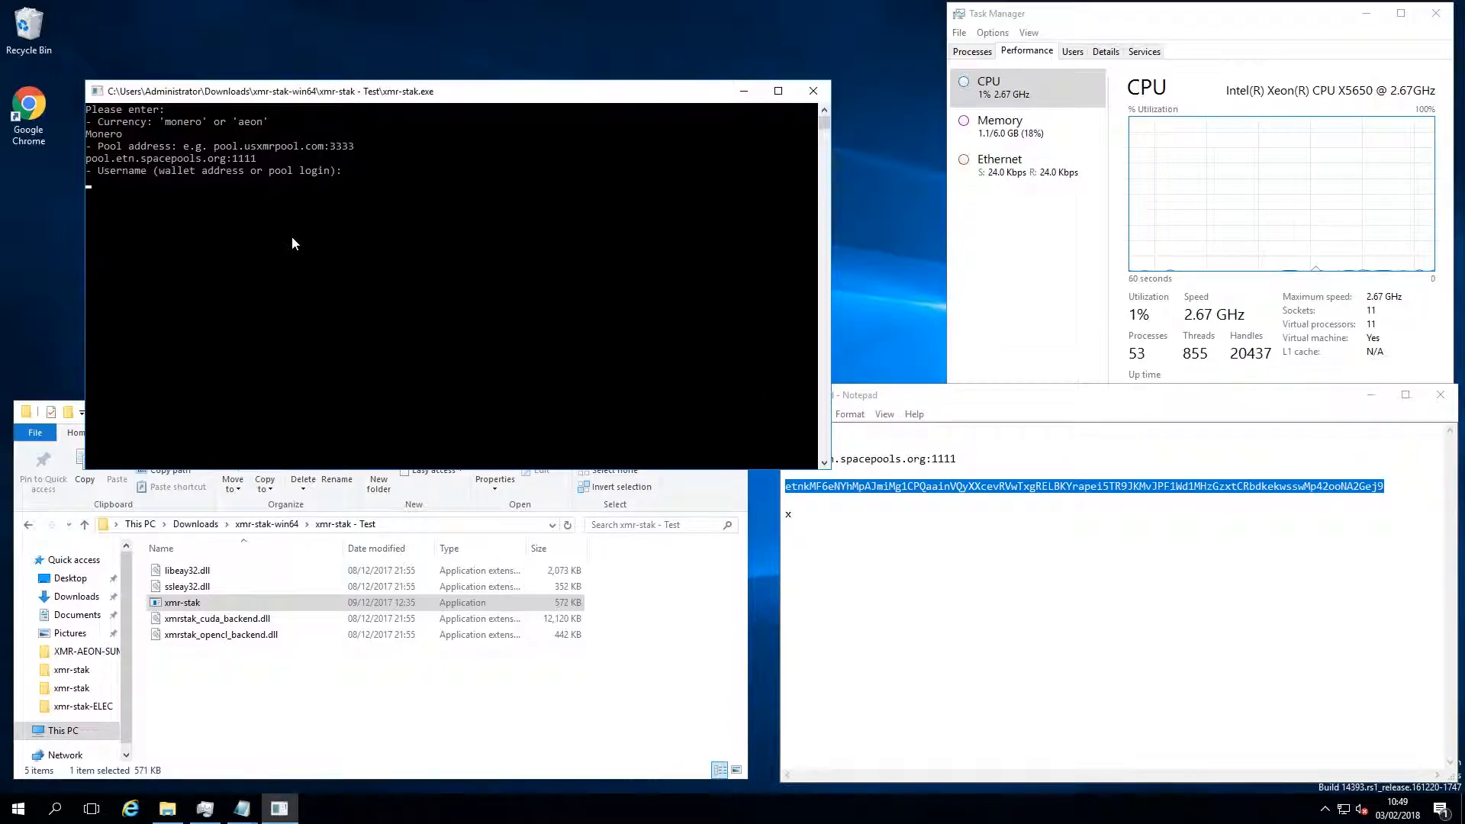
right_click(292, 238)
key(Return)
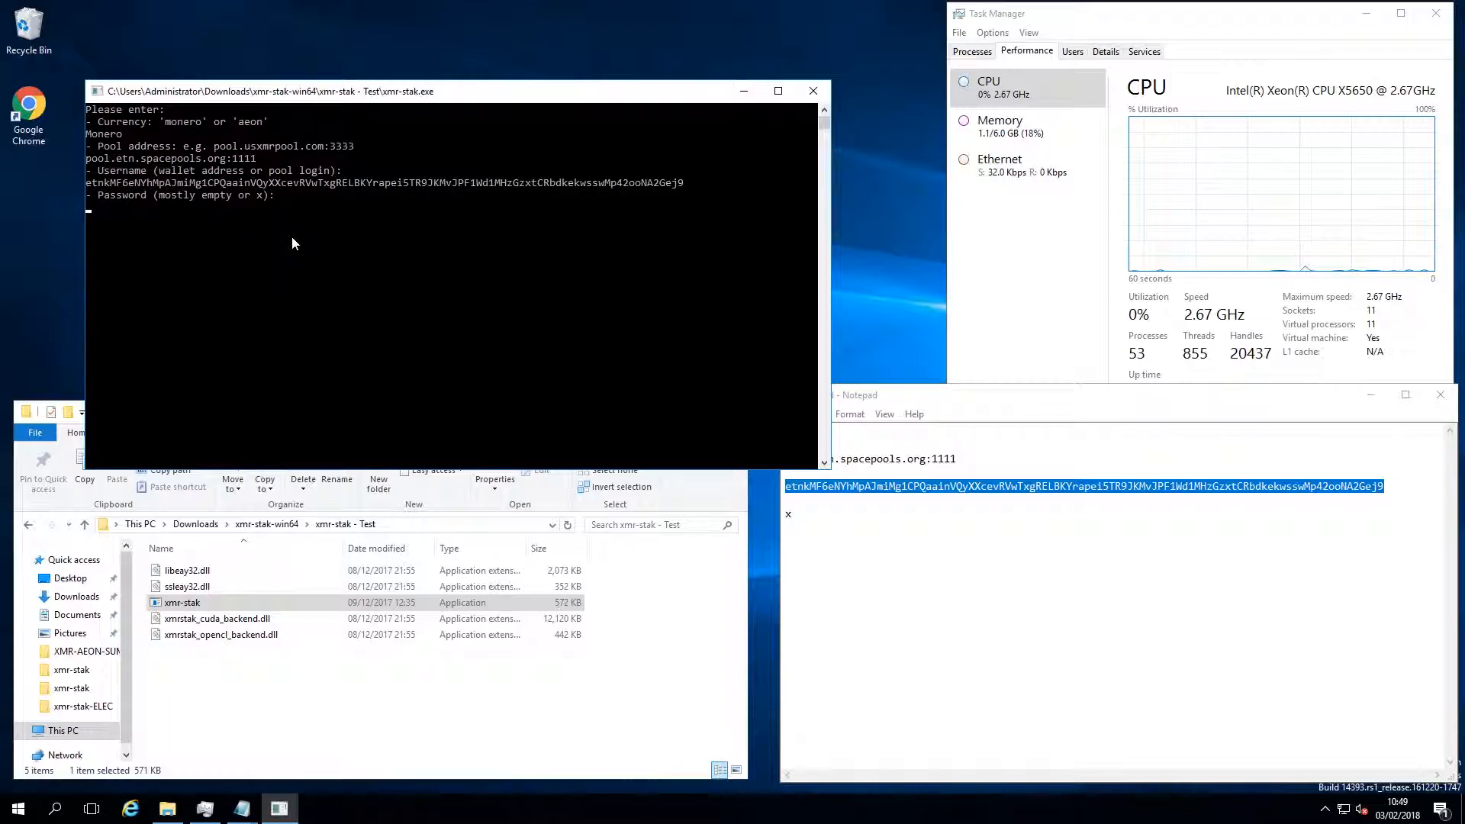
text(x)
key(Return)
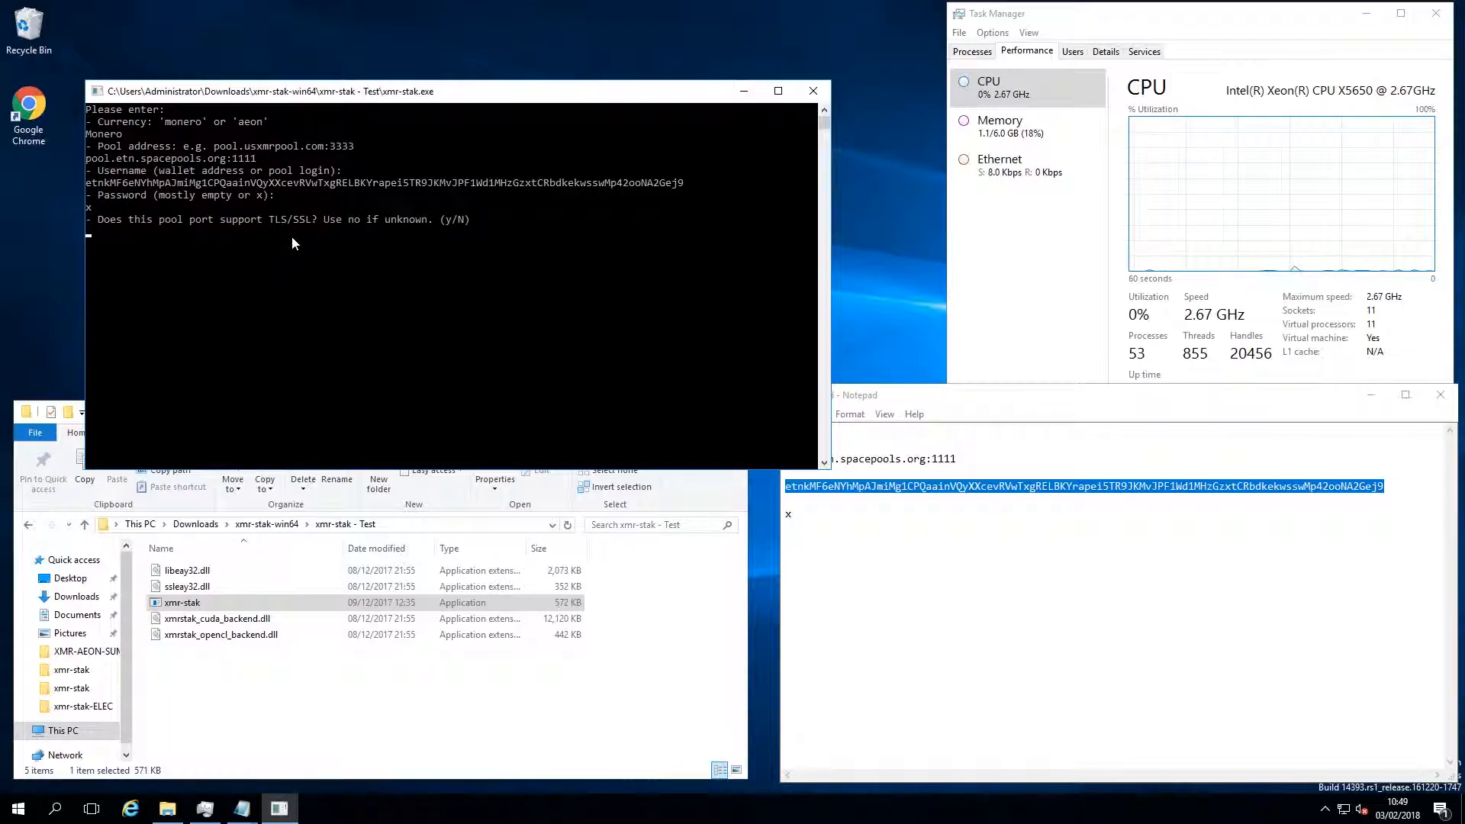
Answer no to the TLS/SSL question and the two remaining setup questions to start mining
text(n)
key(Return)
text(n)
key(Return)
text(n)
key(Return)
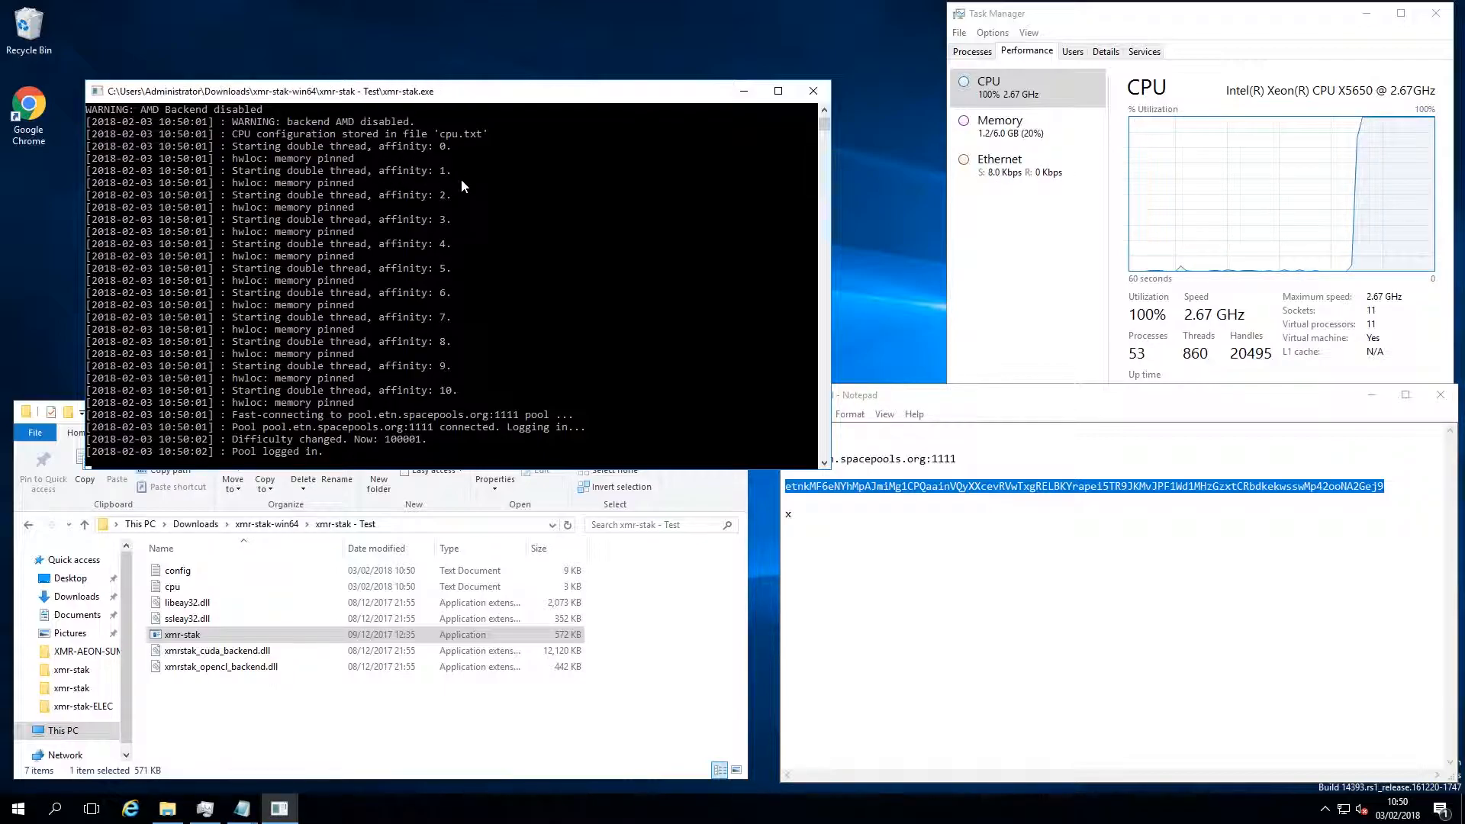
Stop the running miner and open the config text file from the xmr-stak - Test folder in a maximized window
key(ctrl+c)
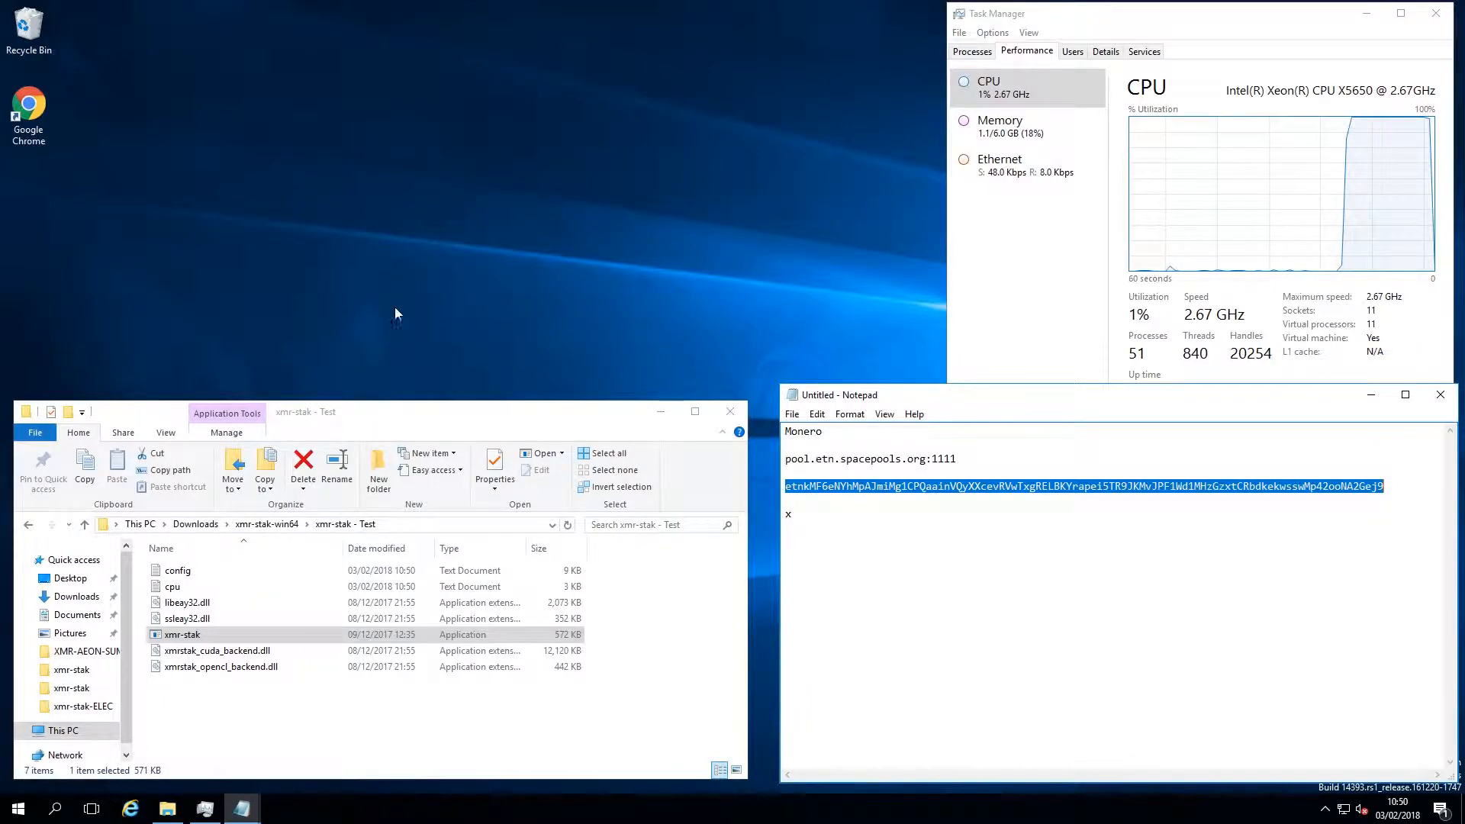
double_click(204, 573)
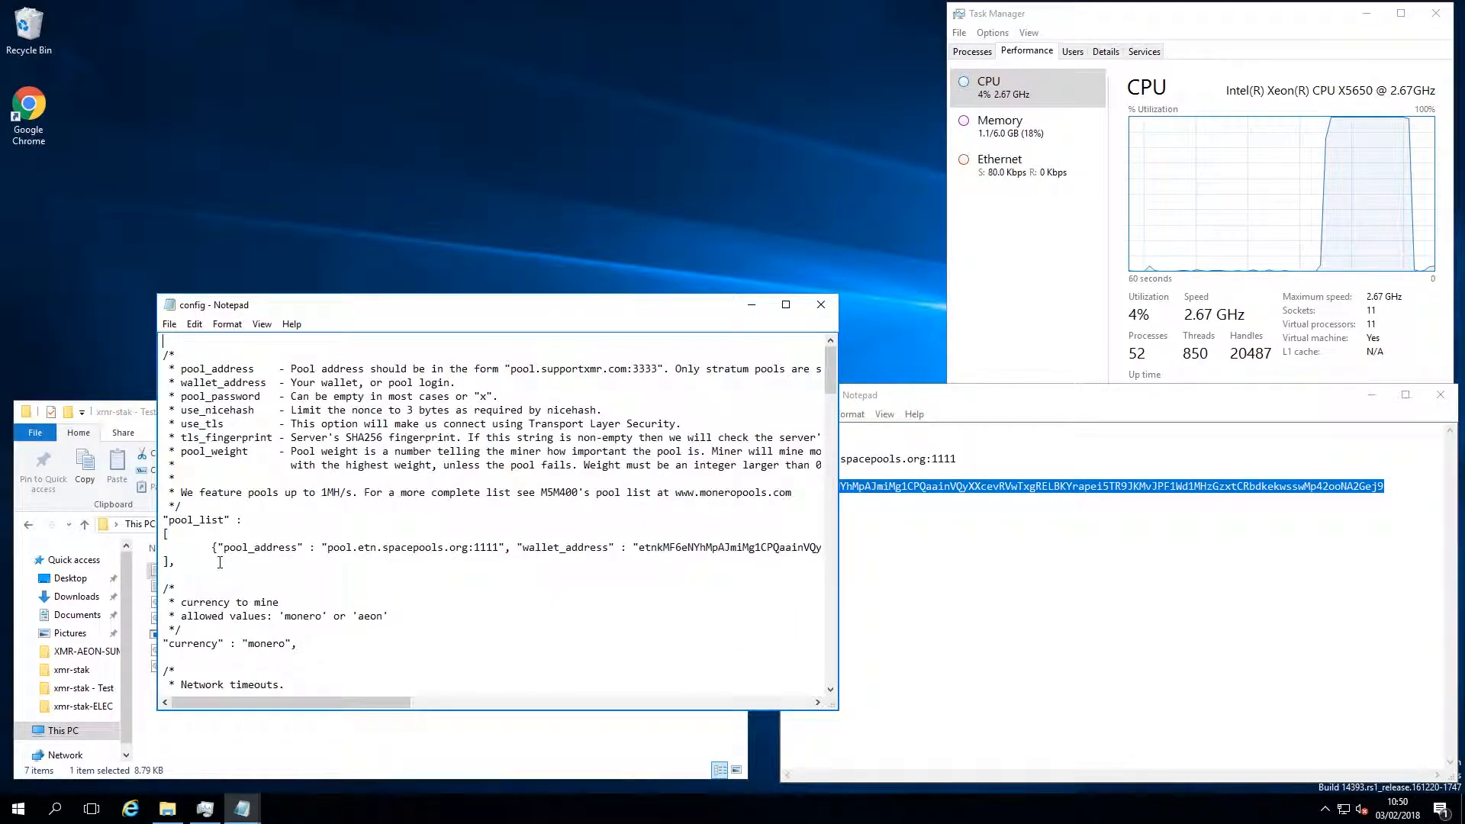
click(785, 305)
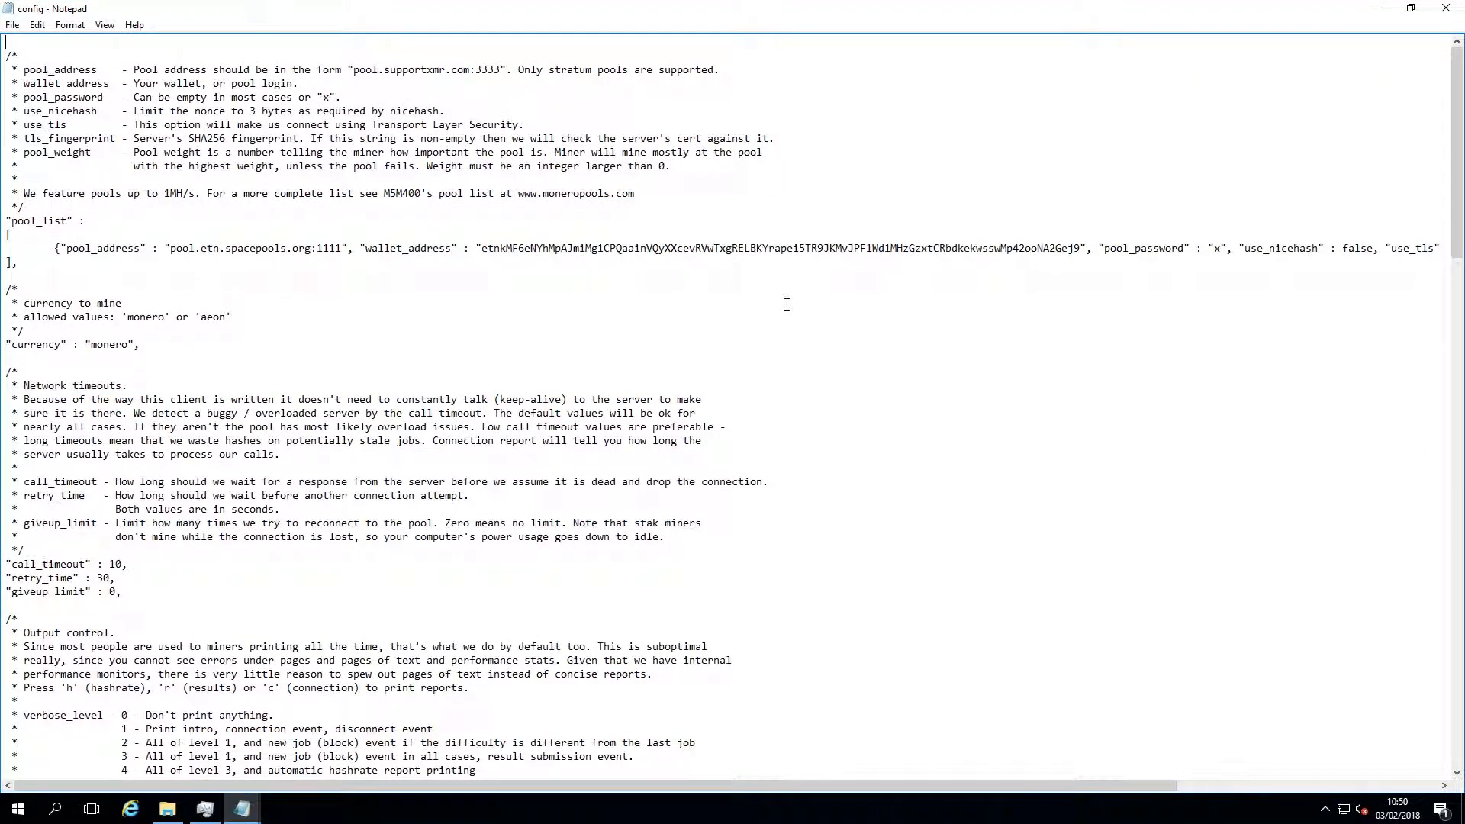
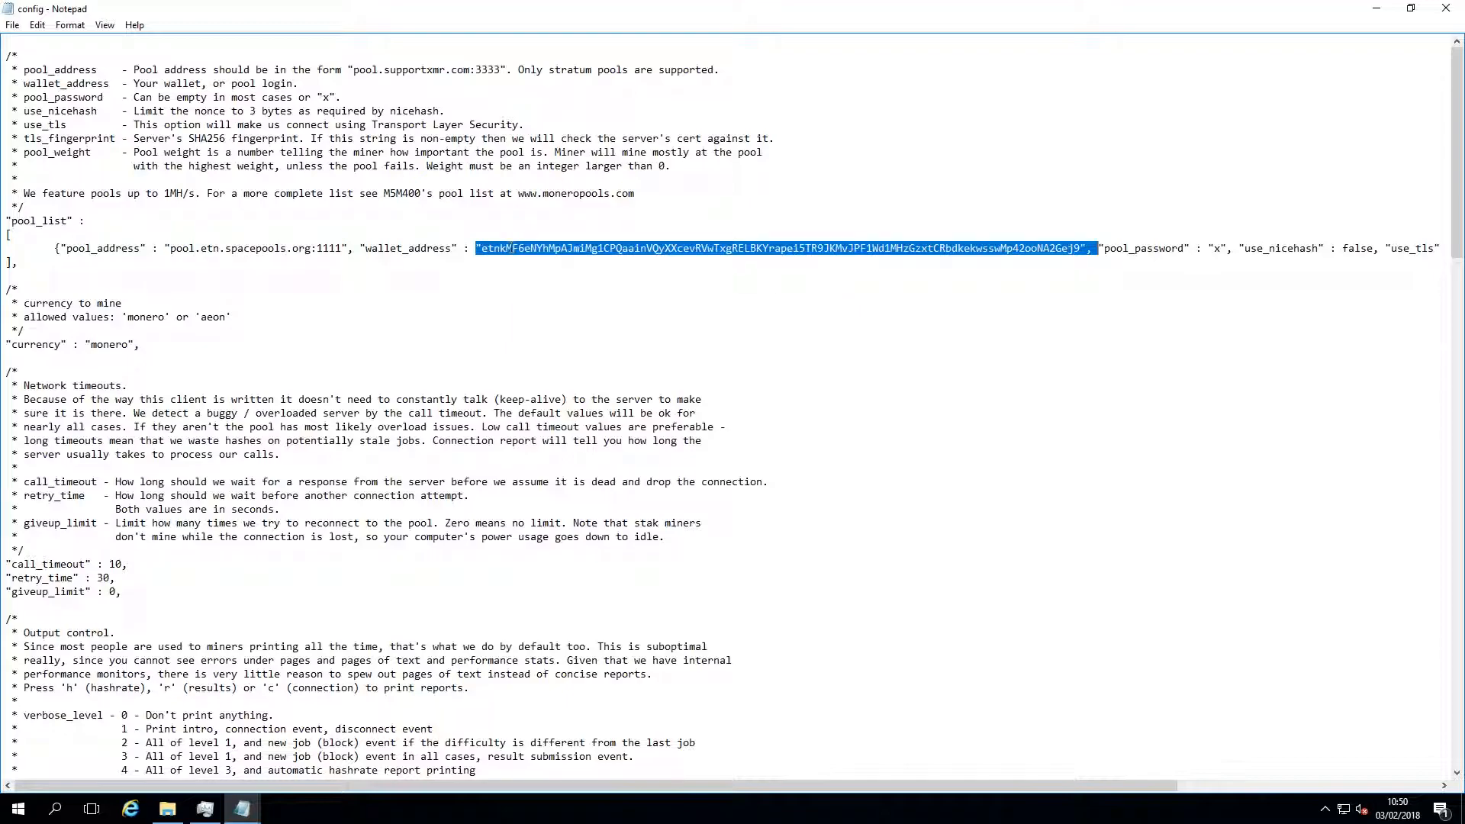
Place the text cursor at the end of the wallet_address value in the pool_list entry, just before its closing quote
click(1213, 247)
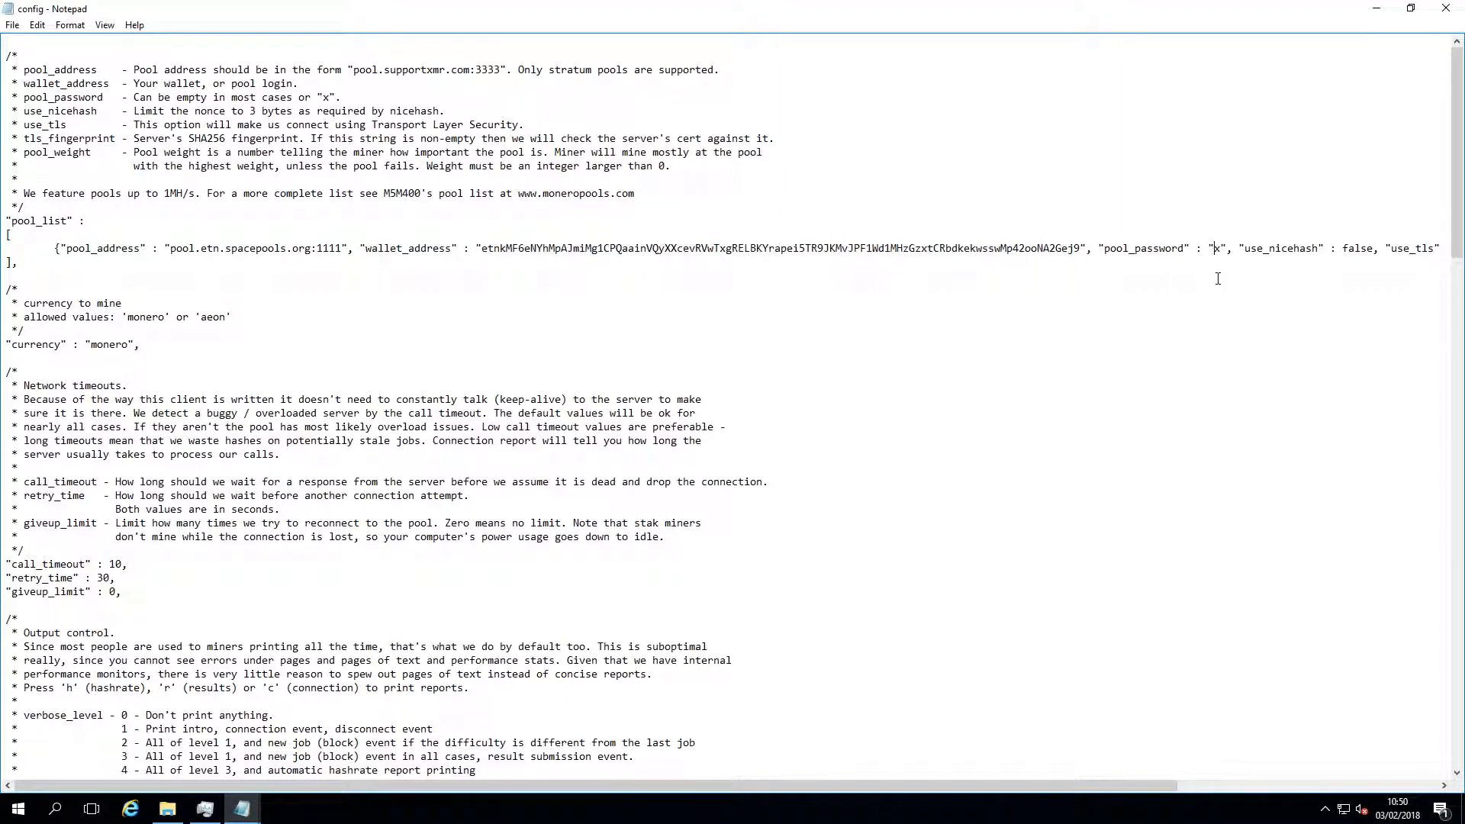
click(1083, 247)
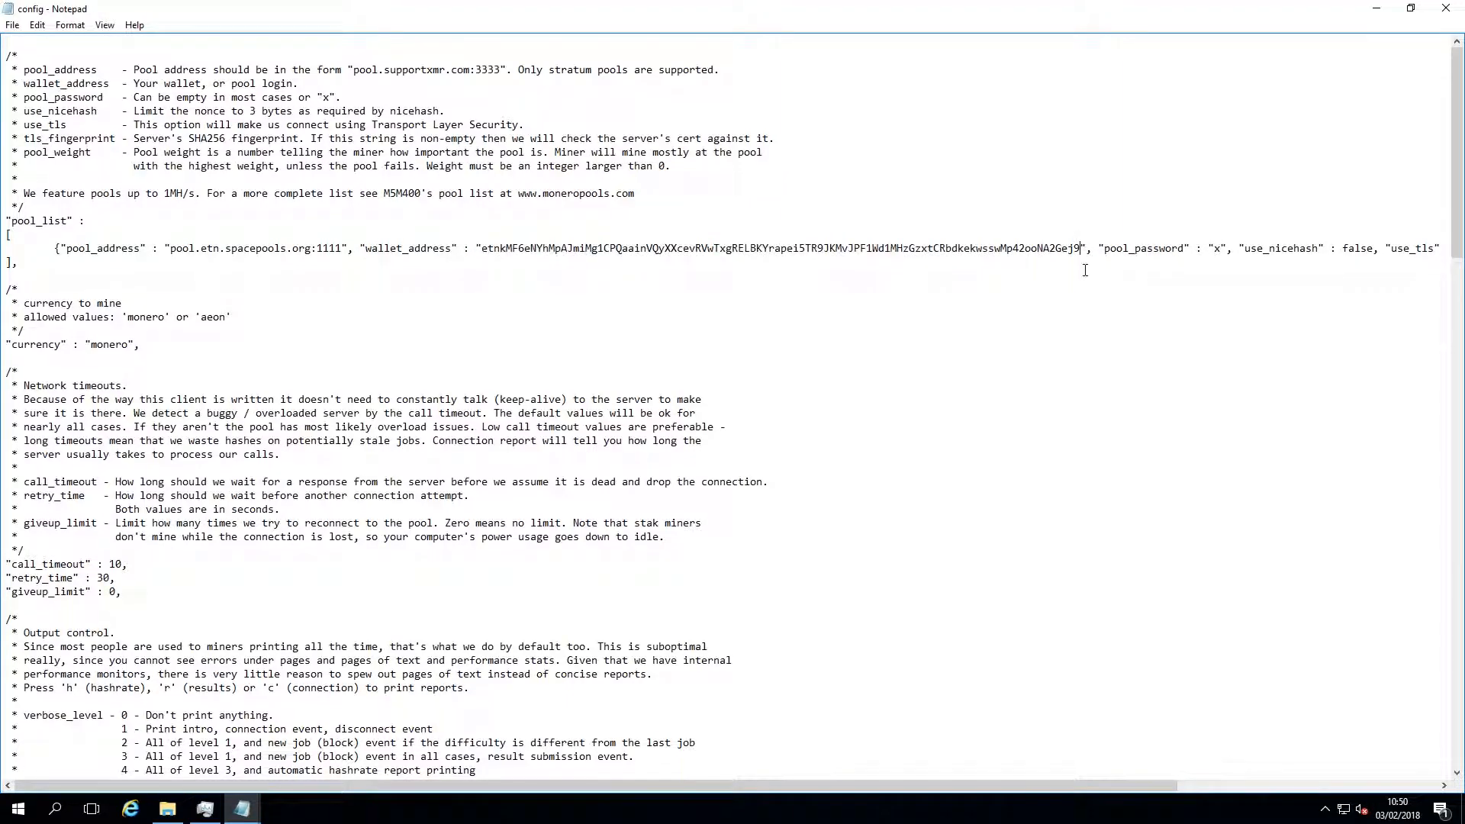
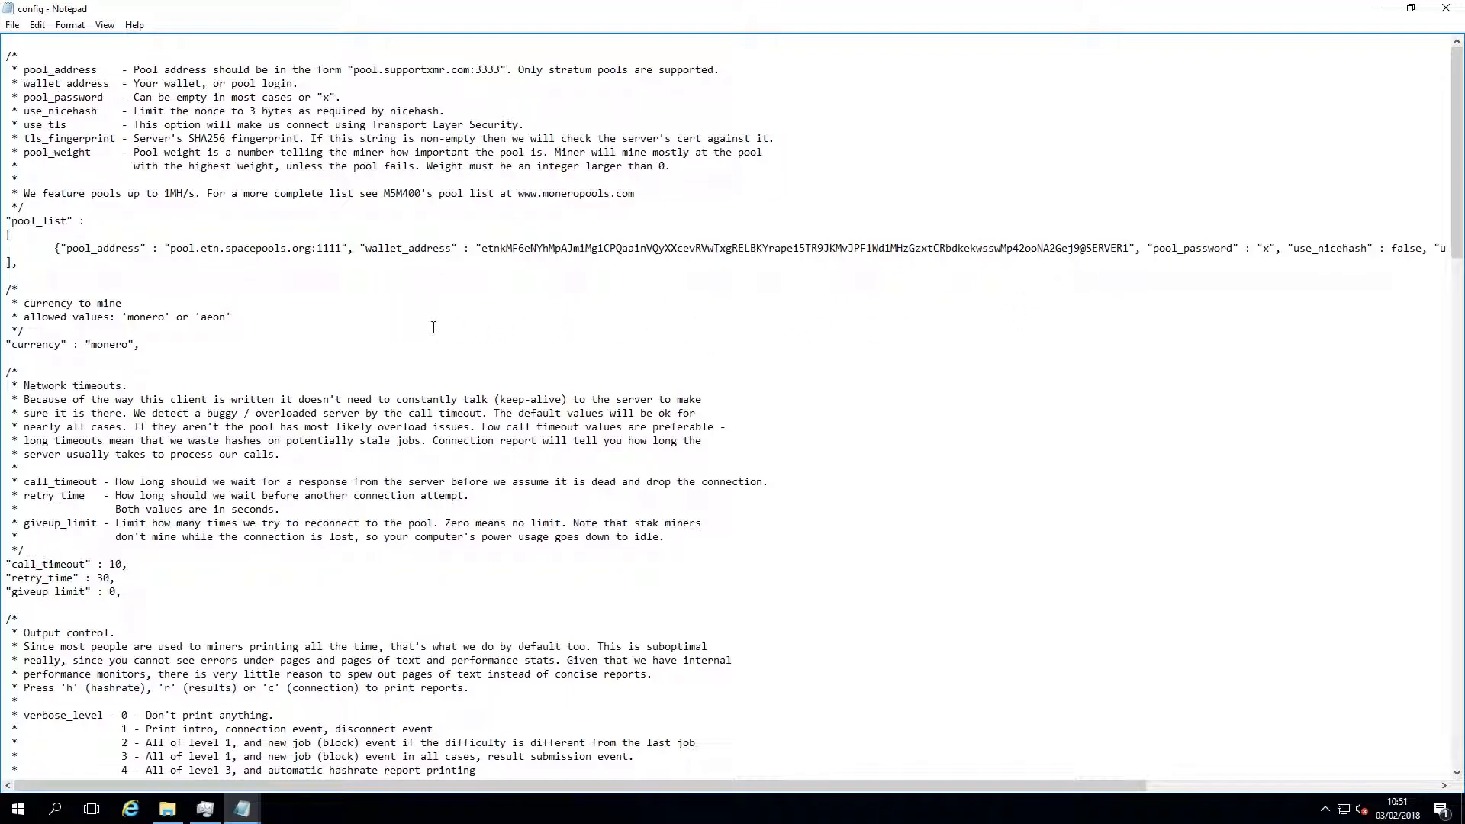
Examine the LARGE PAGE SUPPORT section of the config file, including the nine steps for enabling locked pages in memory
scroll(434, 327, down, 4)
scroll(433, 327, down, 15)
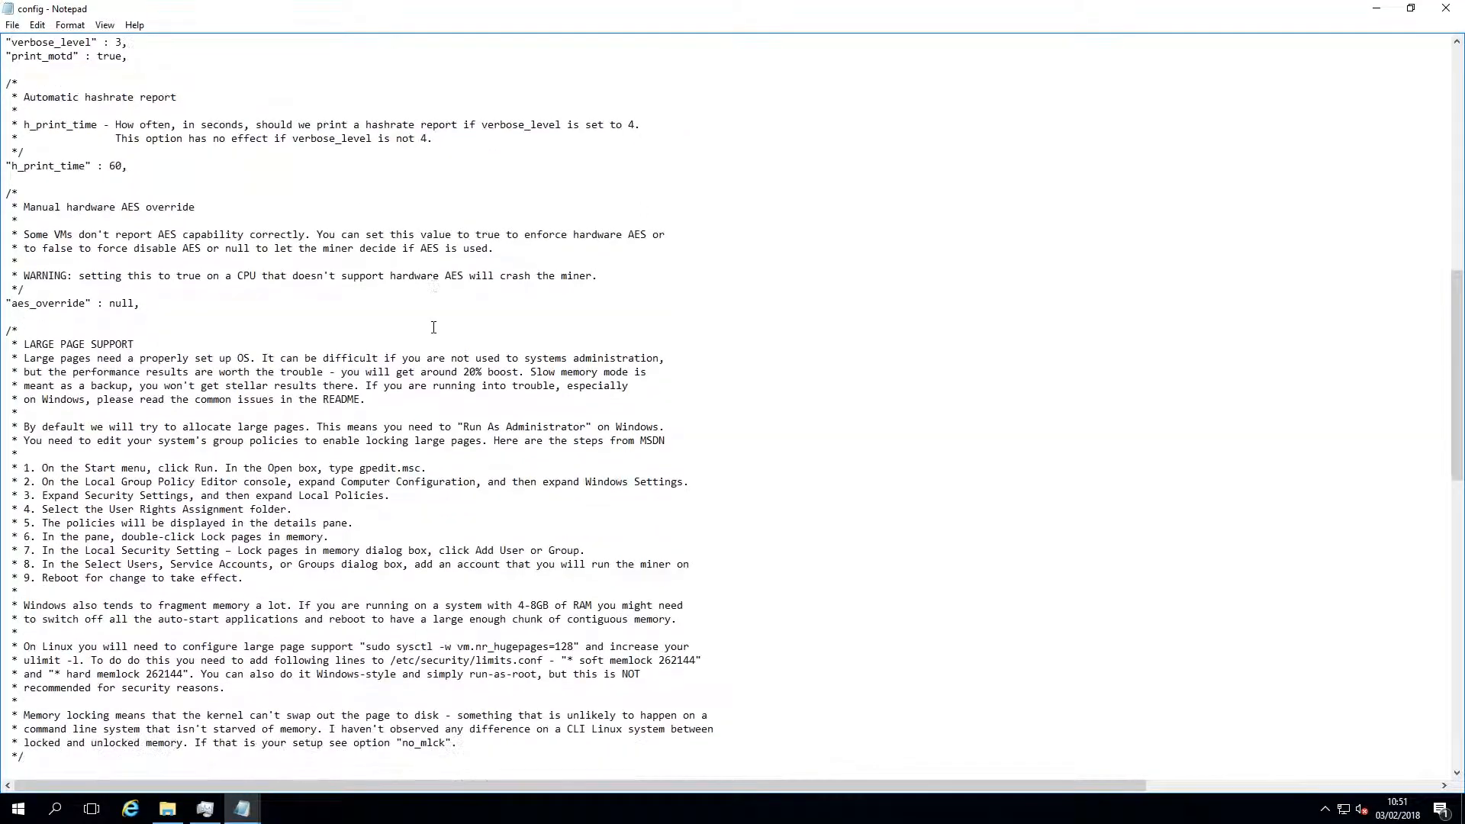
scroll(433, 327, down, 4)
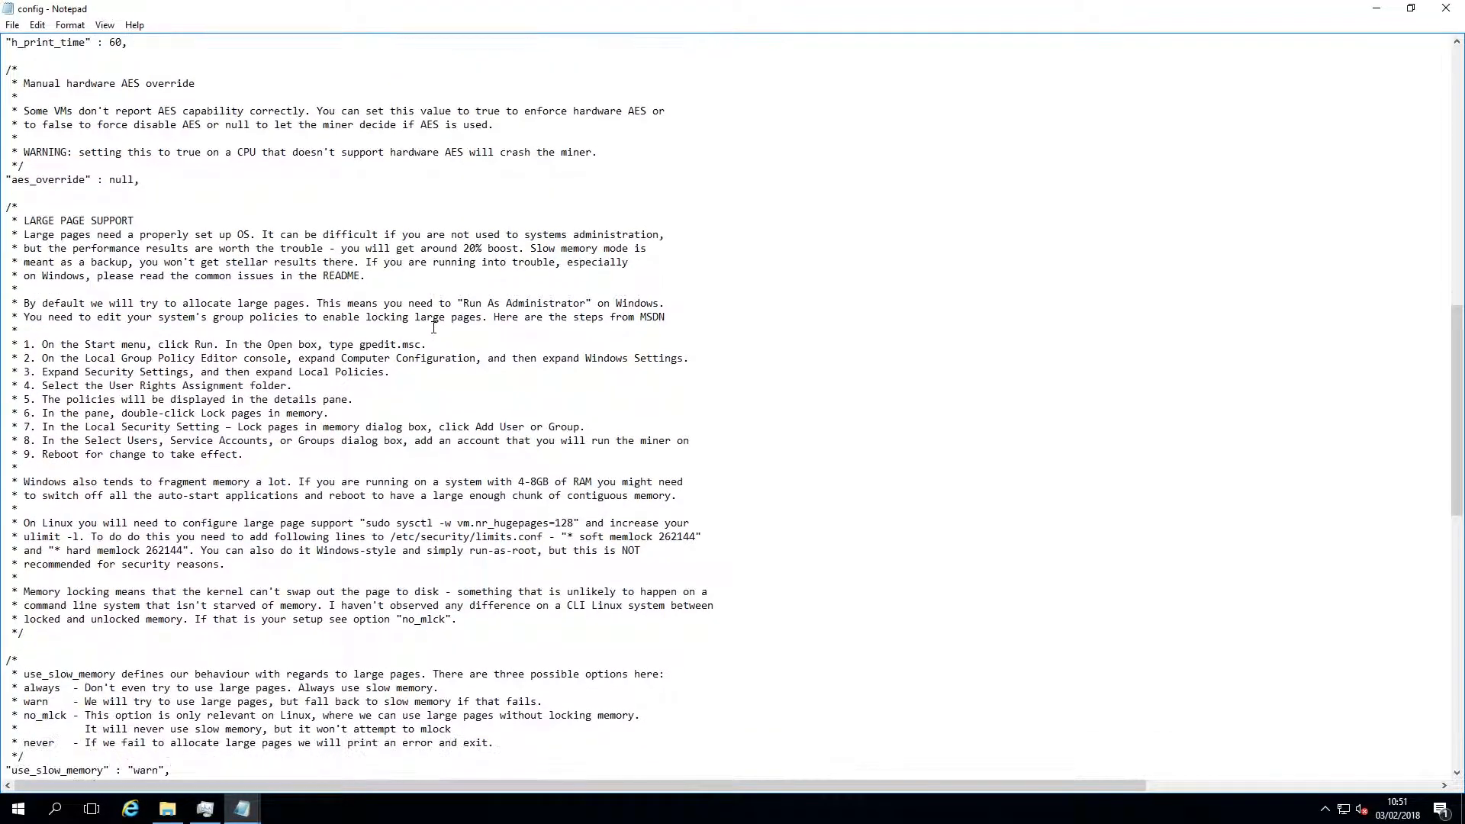
scroll(433, 326, down, 1)
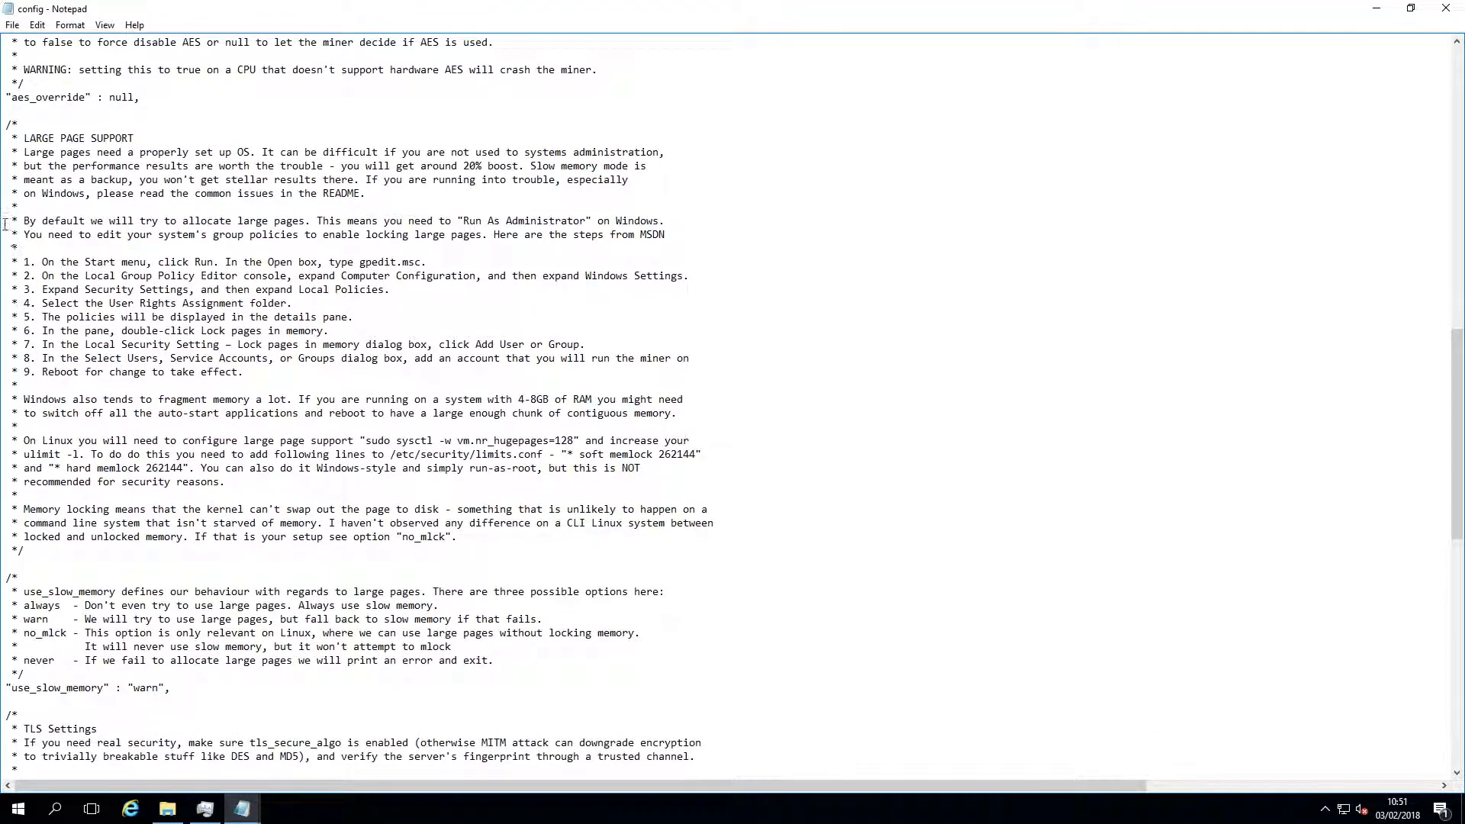
drag(24, 138, 273, 691)
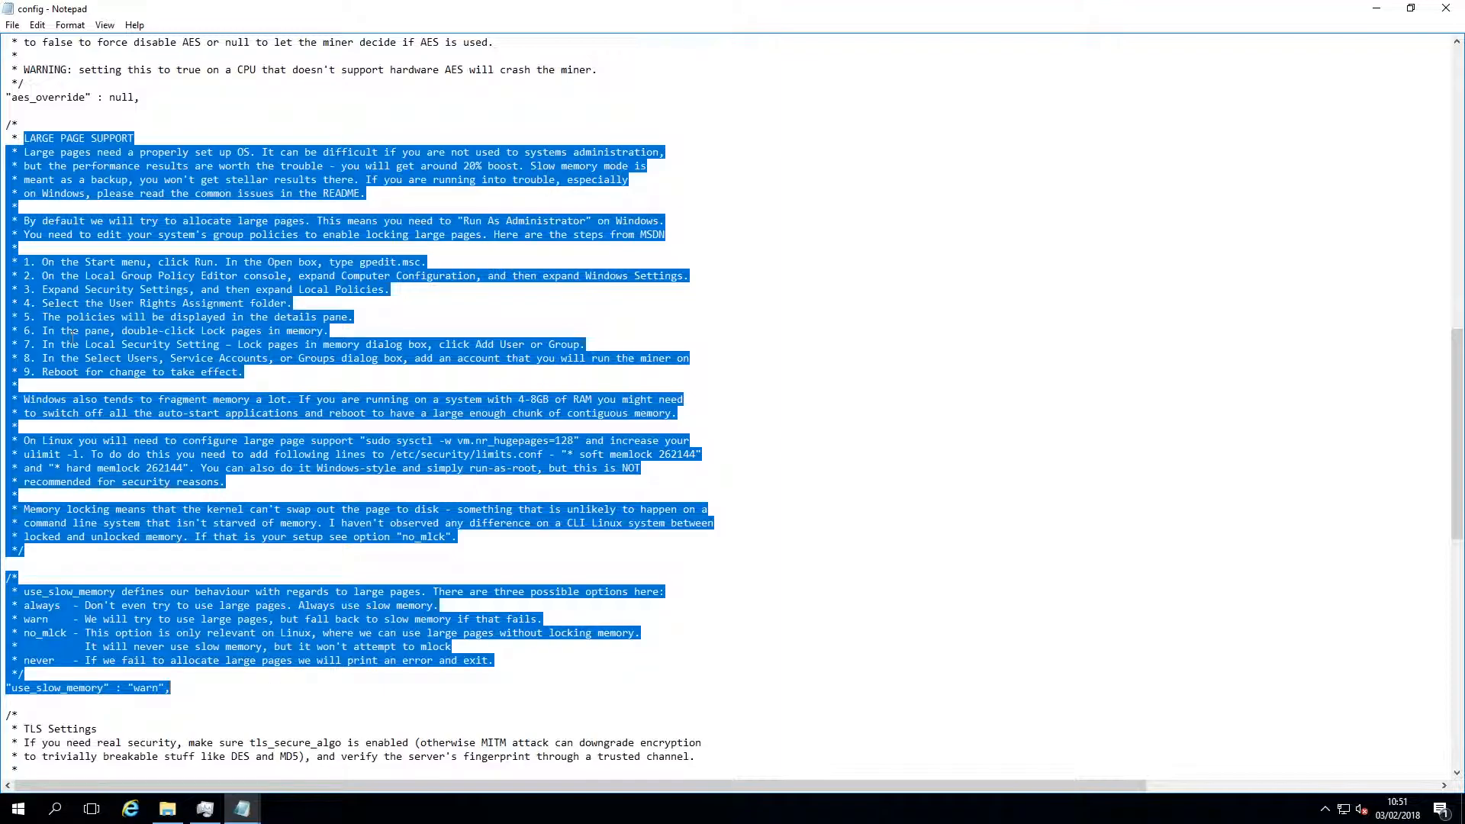
click(25, 261)
drag(26, 262, 254, 378)
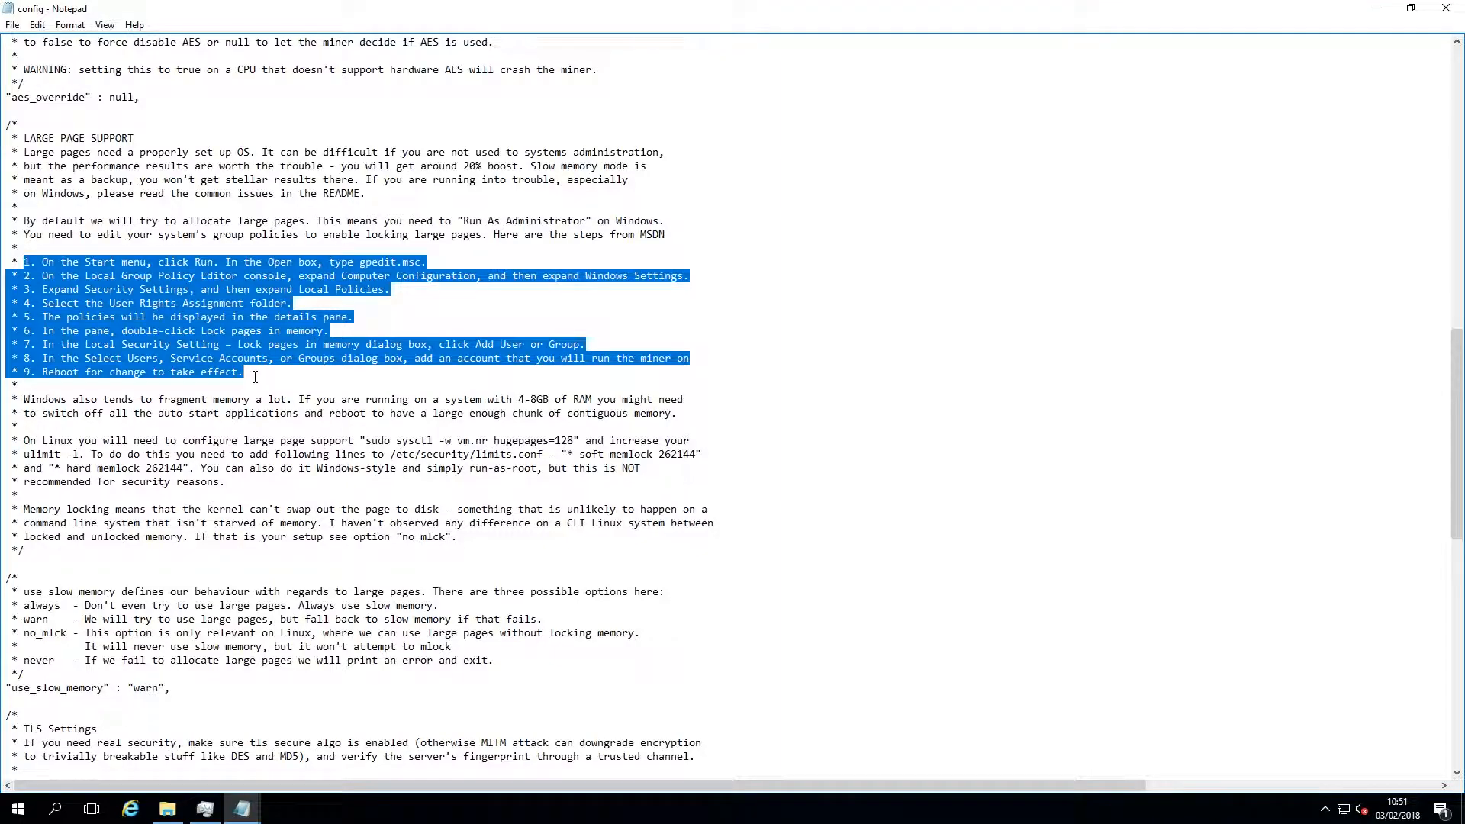
click(255, 377)
Set the use_slow_memory value to "never" and close the config file
click(158, 687)
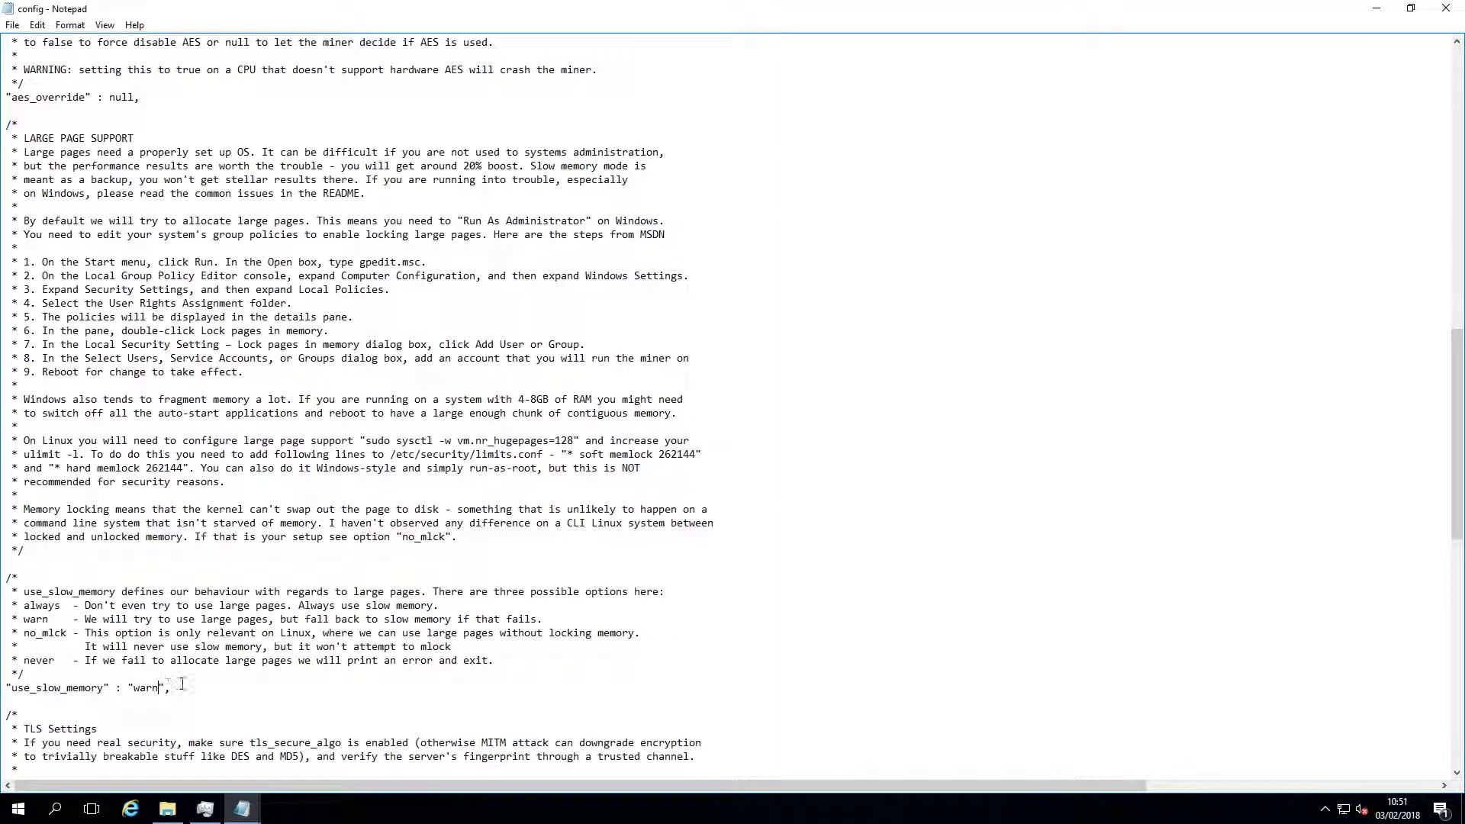
key(BackSpace)
key(BackSpace)
key(BackSpace)
key(BackSpace)
text(never)
scroll(183, 685, down, 8)
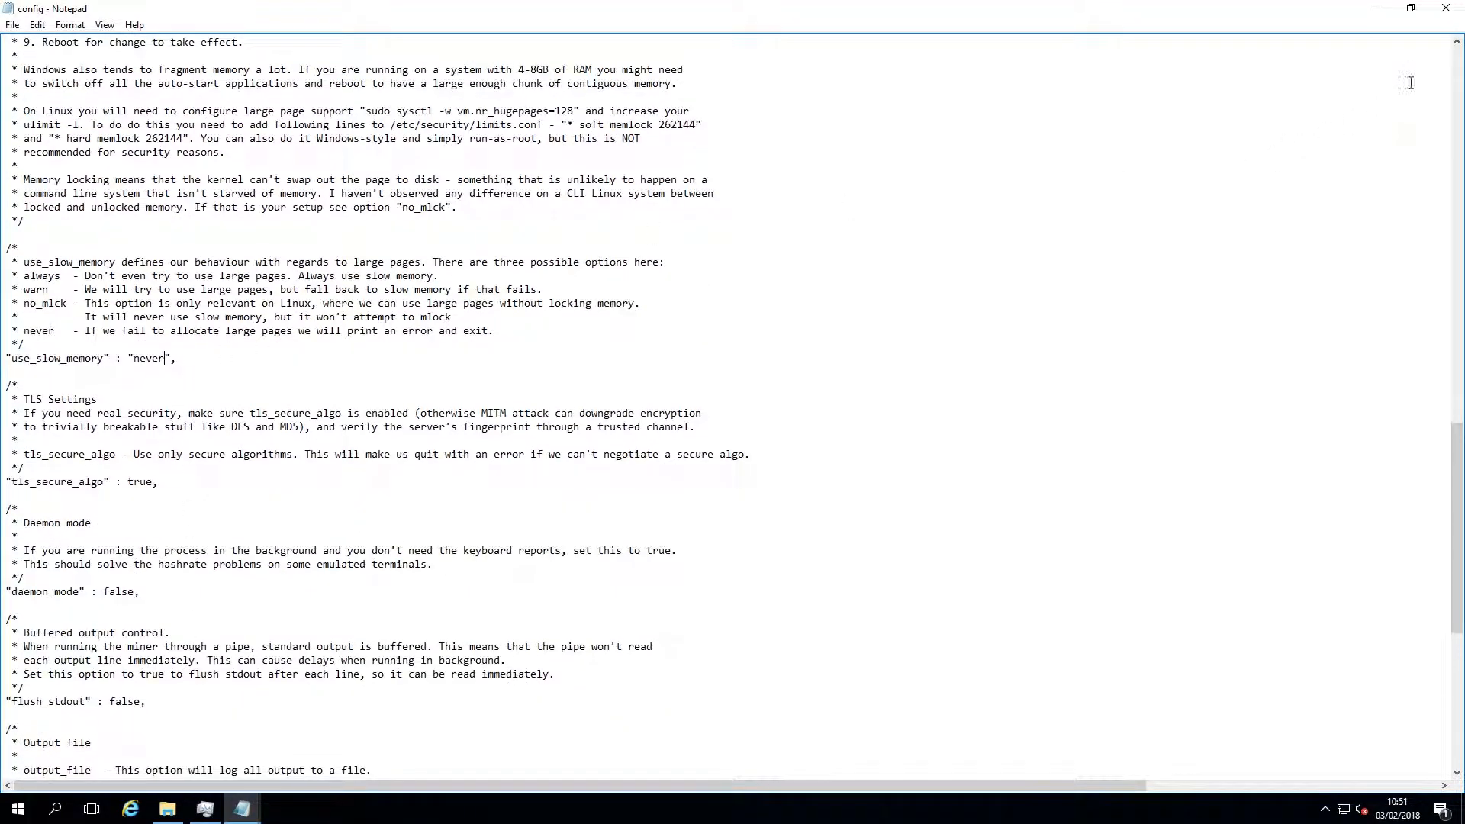
click(1446, 7)
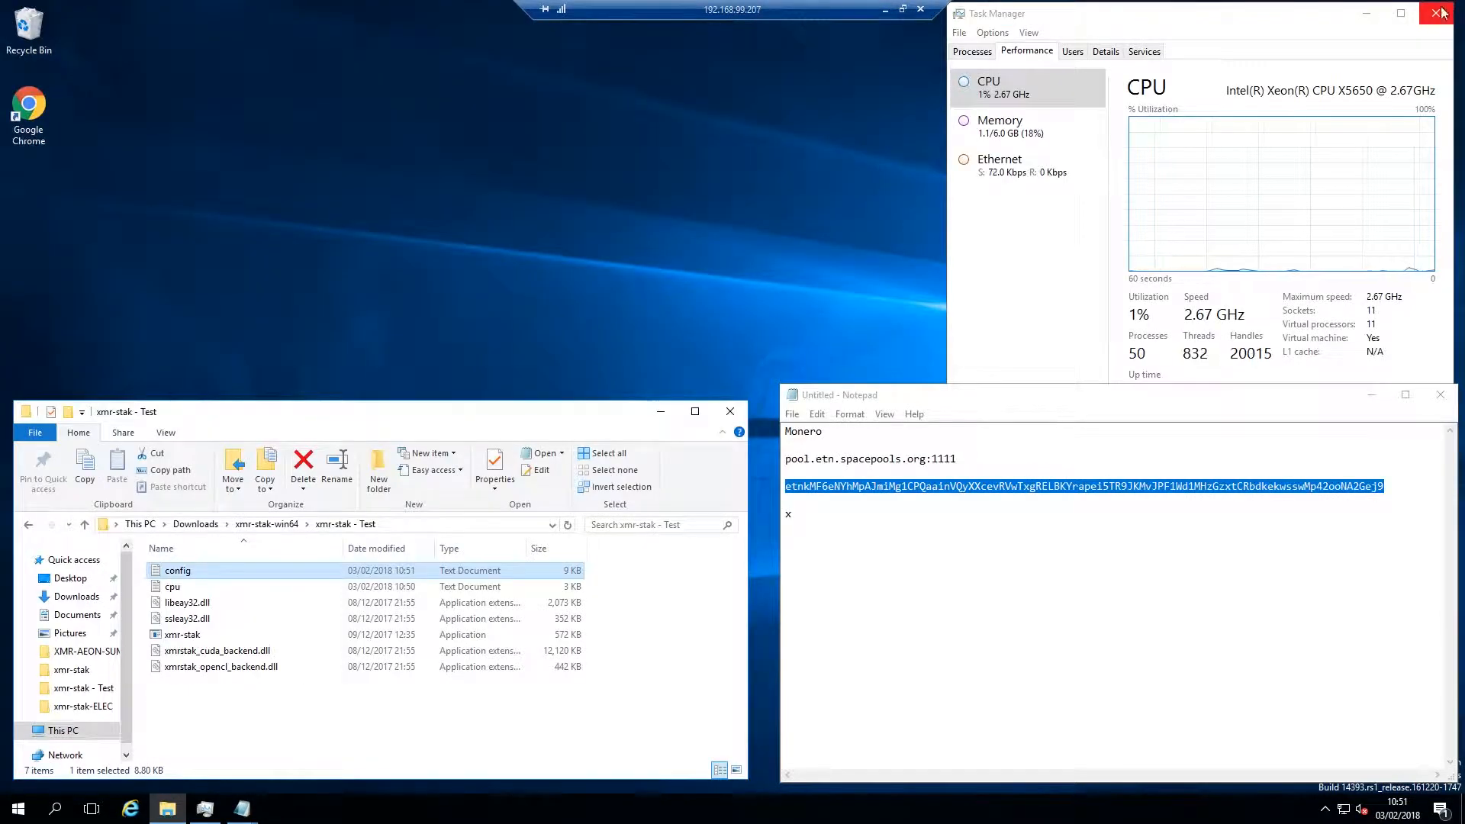
Run xmr-stak from the xmr-stak - Test folder to check its memory pinning messages, and stop the miner
double_click(201, 637)
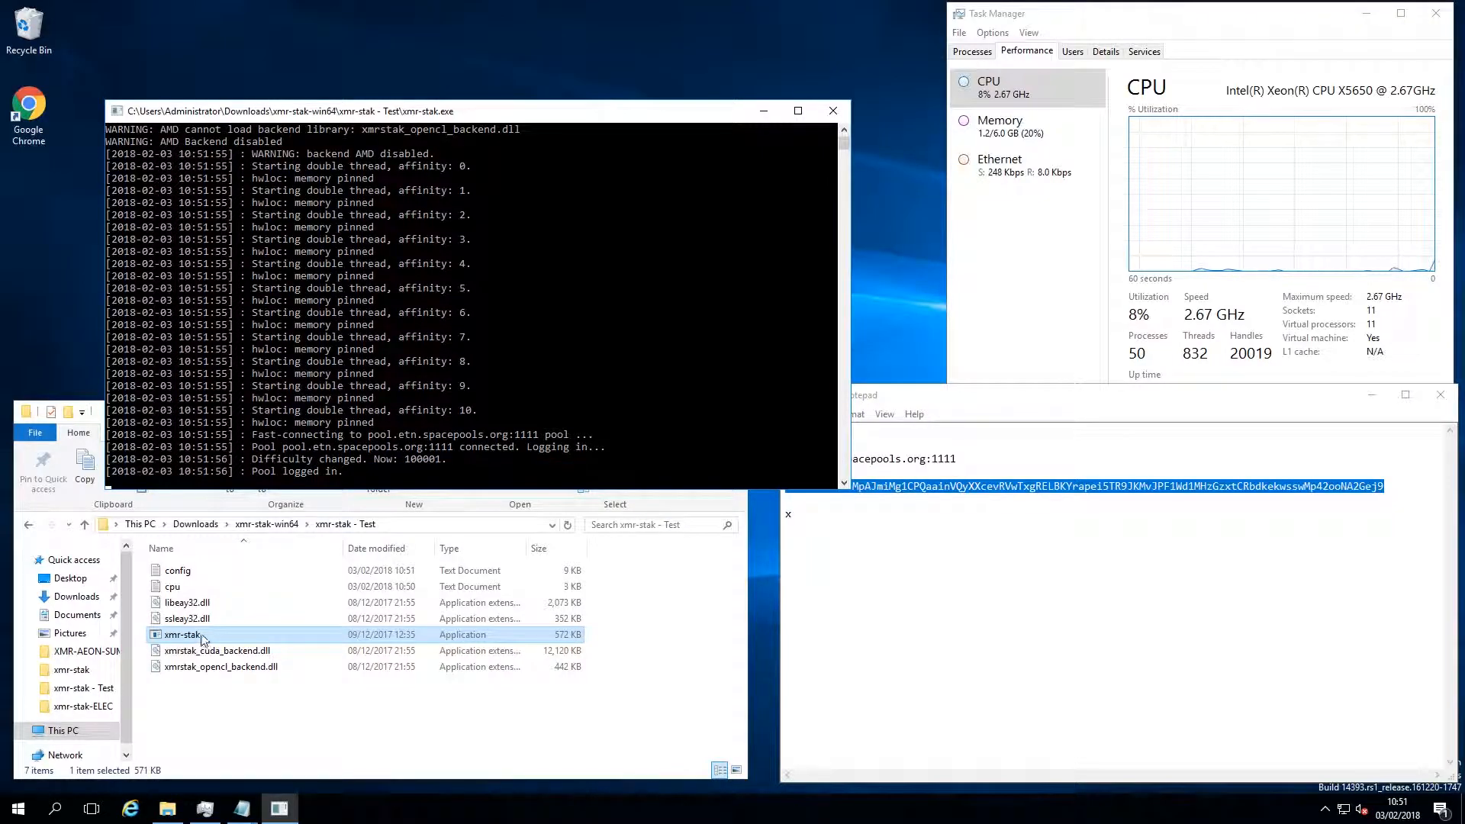
drag(251, 375, 374, 378)
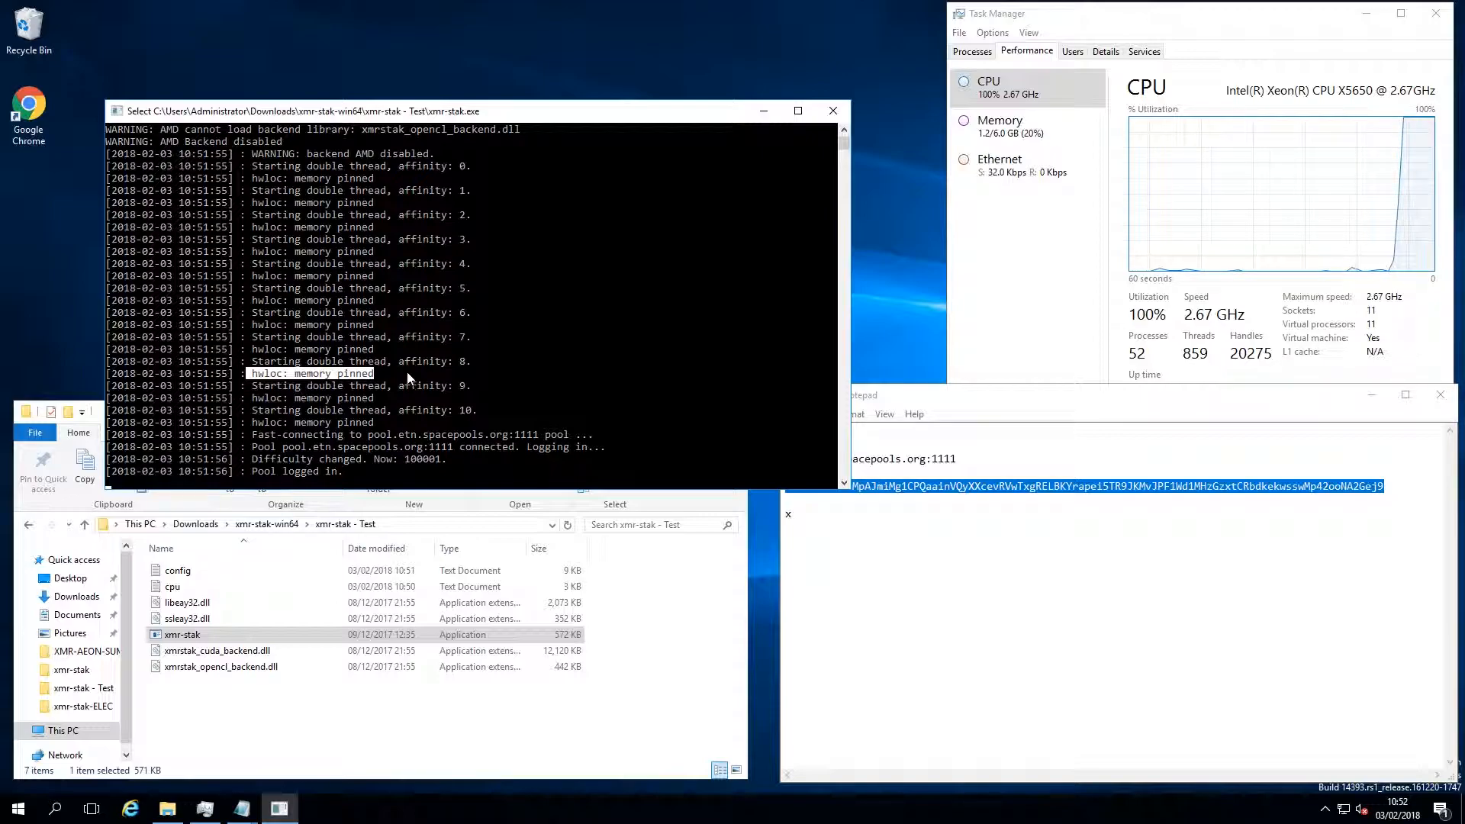
key(ctrl+c)
key(ctrl+c)
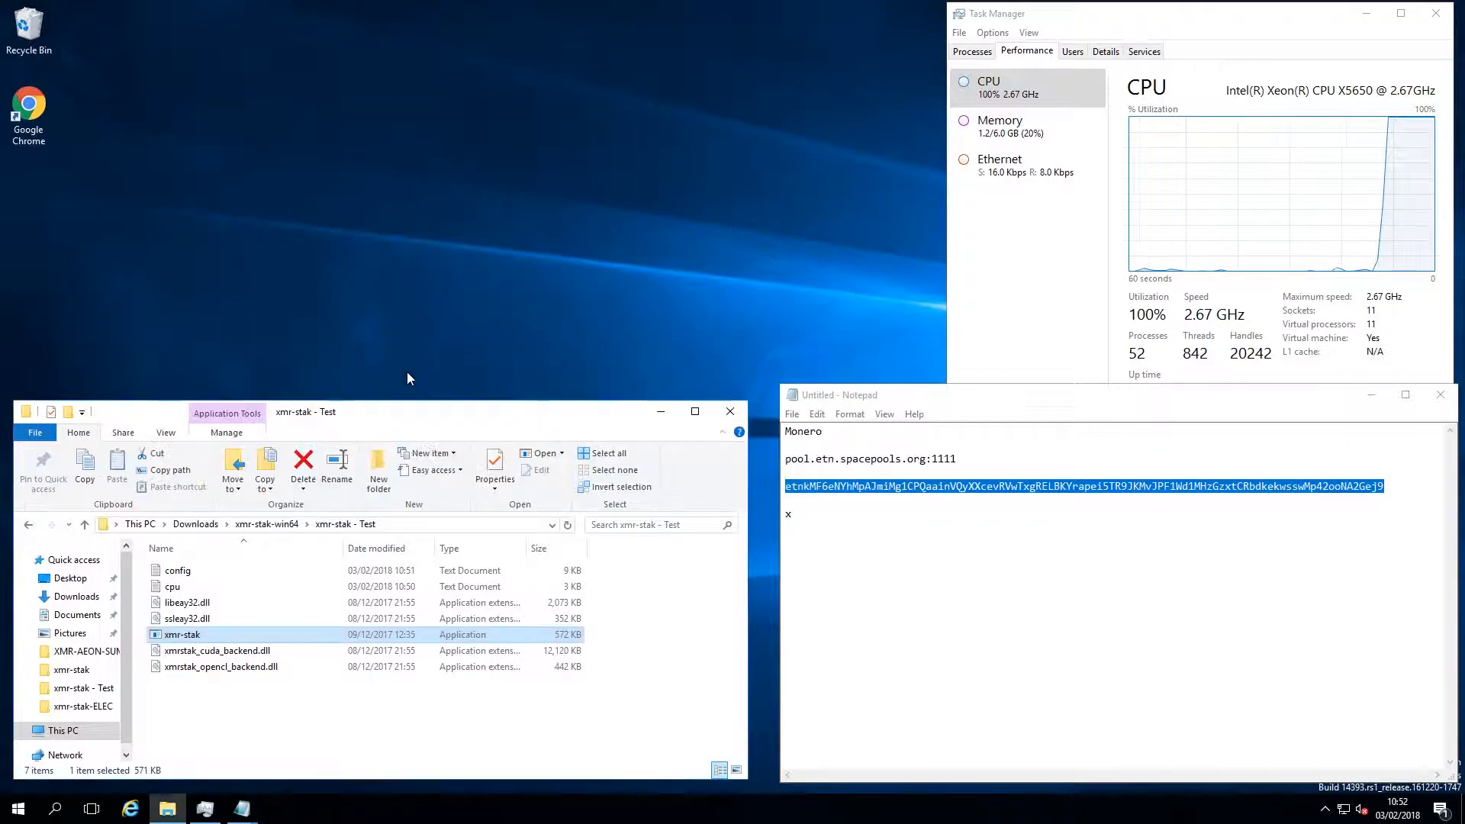
Review the cpu_threads_conf entries in the cpu file against the processor count in Task Manager, and close the file
click(187, 588)
double_click(187, 590)
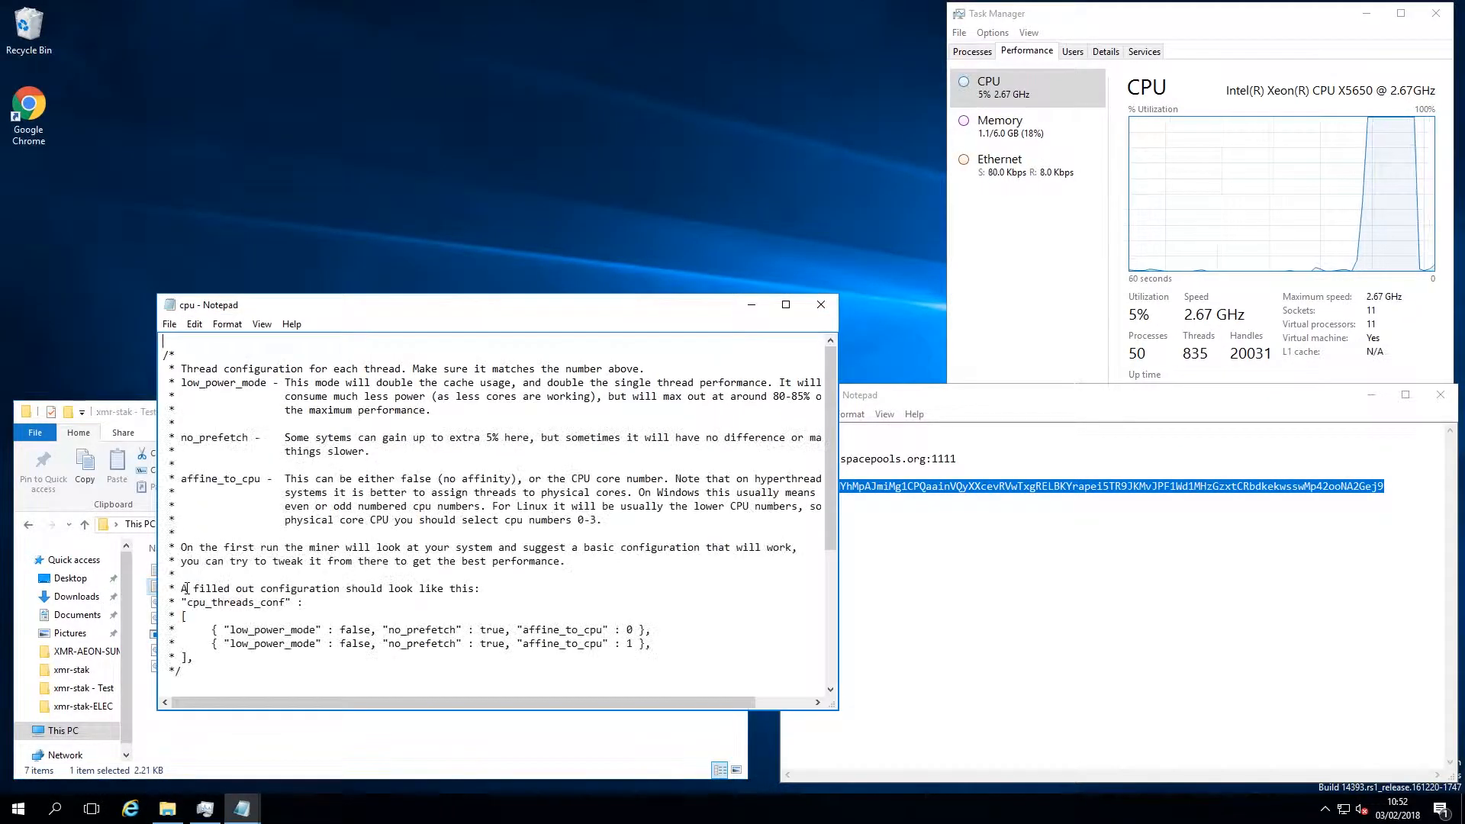
click(779, 303)
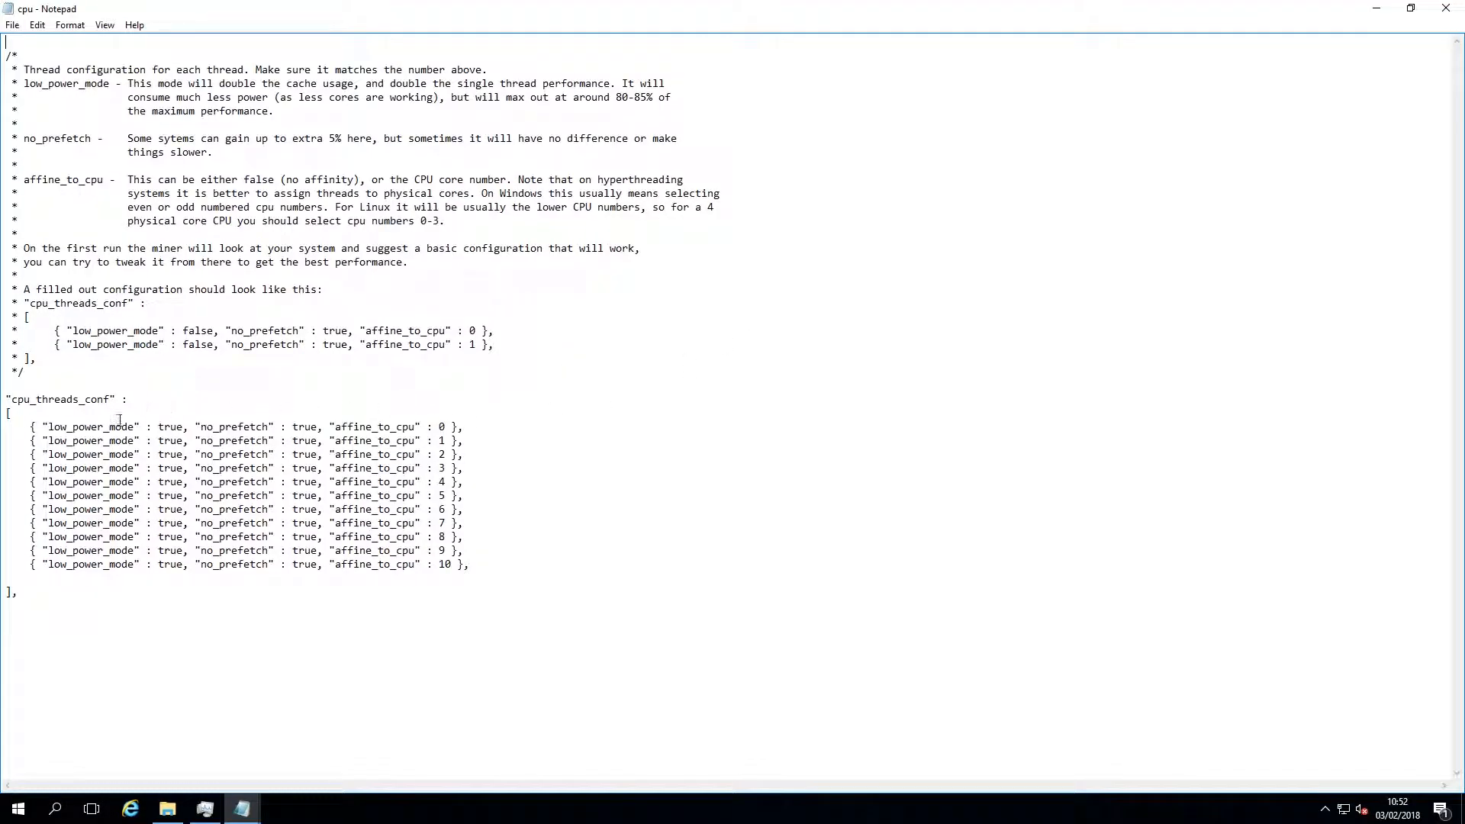
drag(25, 425, 486, 572)
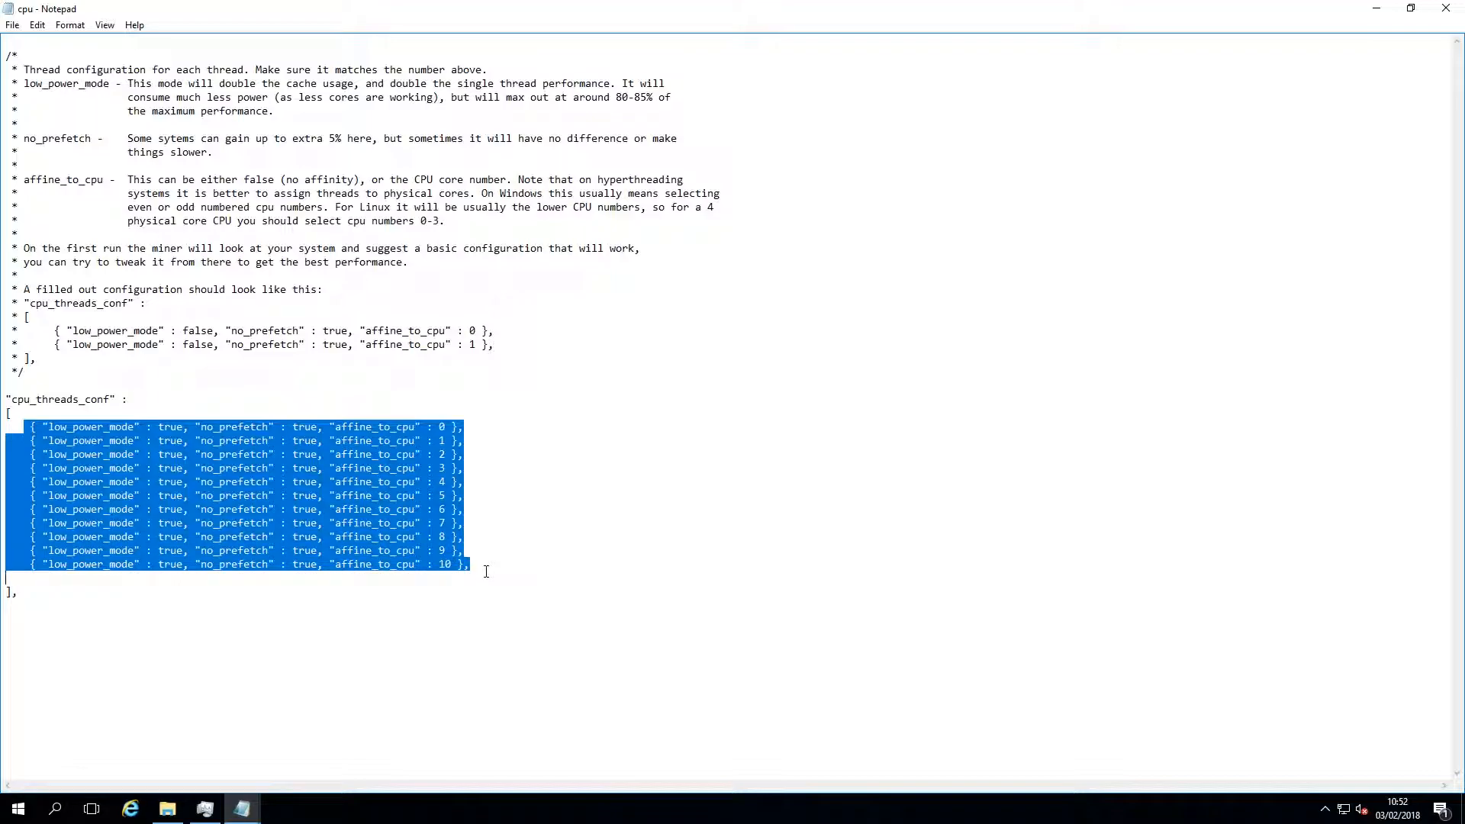
click(204, 809)
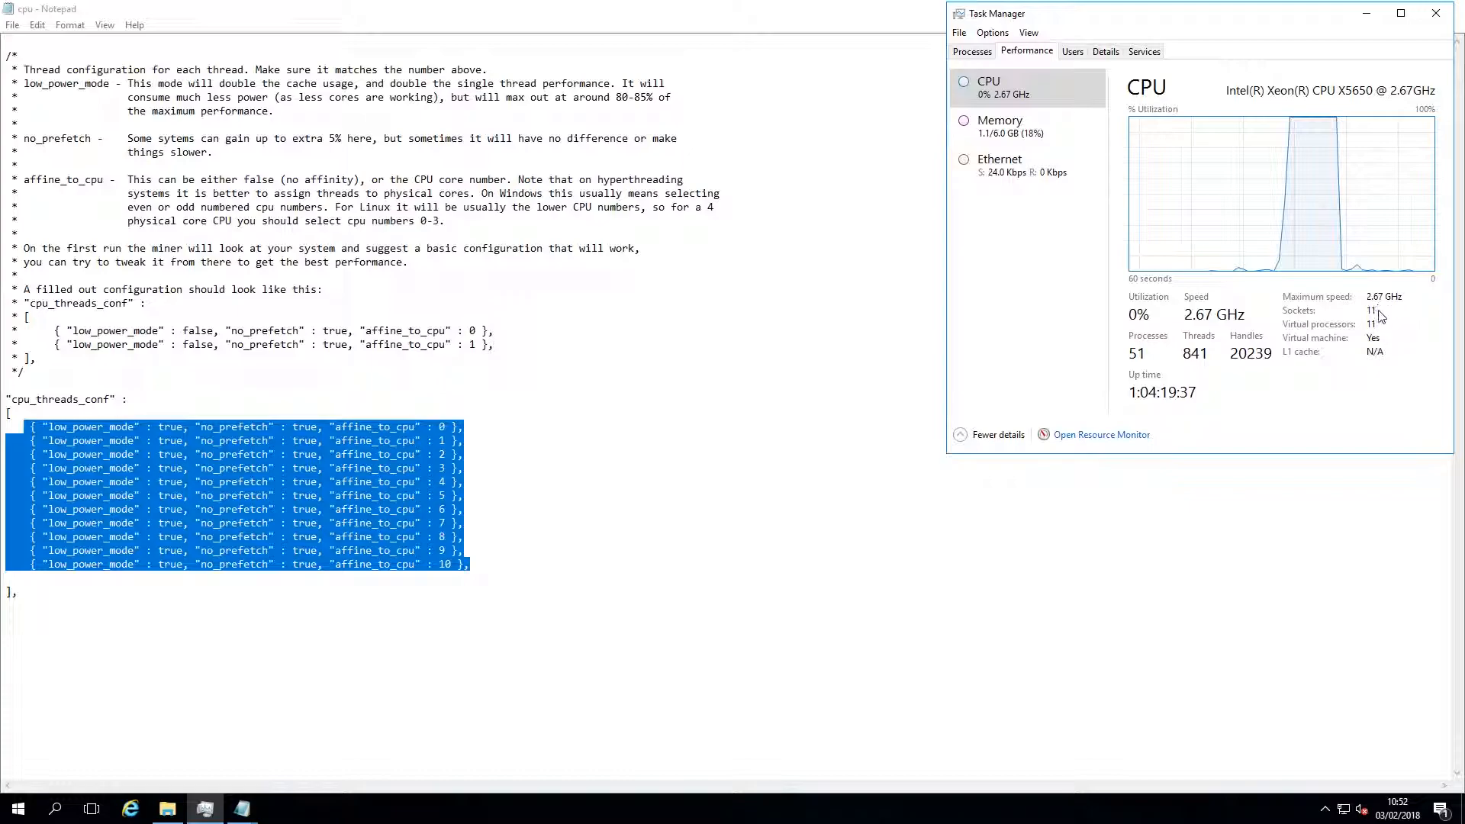
click(476, 565)
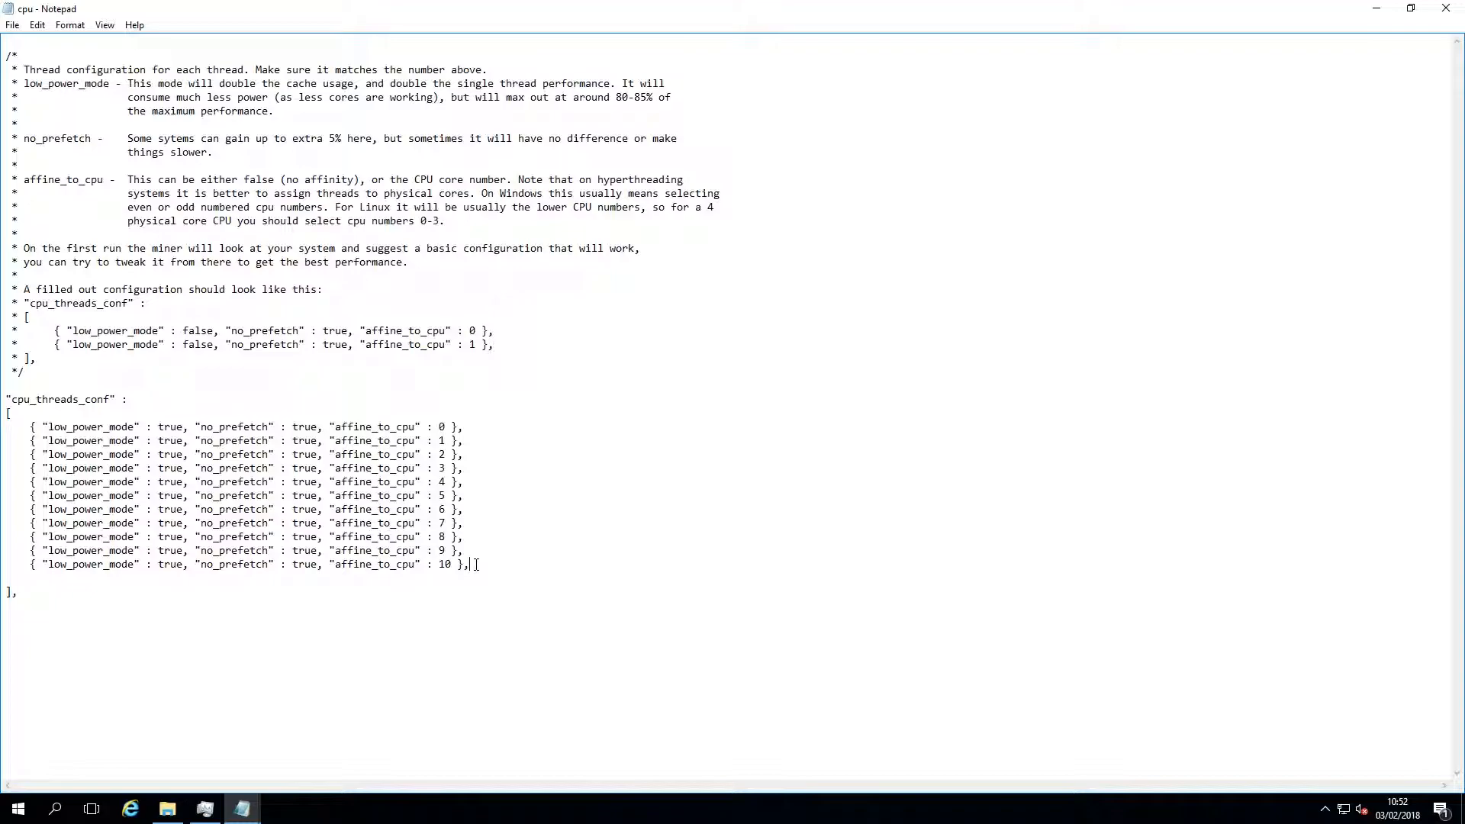
drag(463, 441, 31, 440)
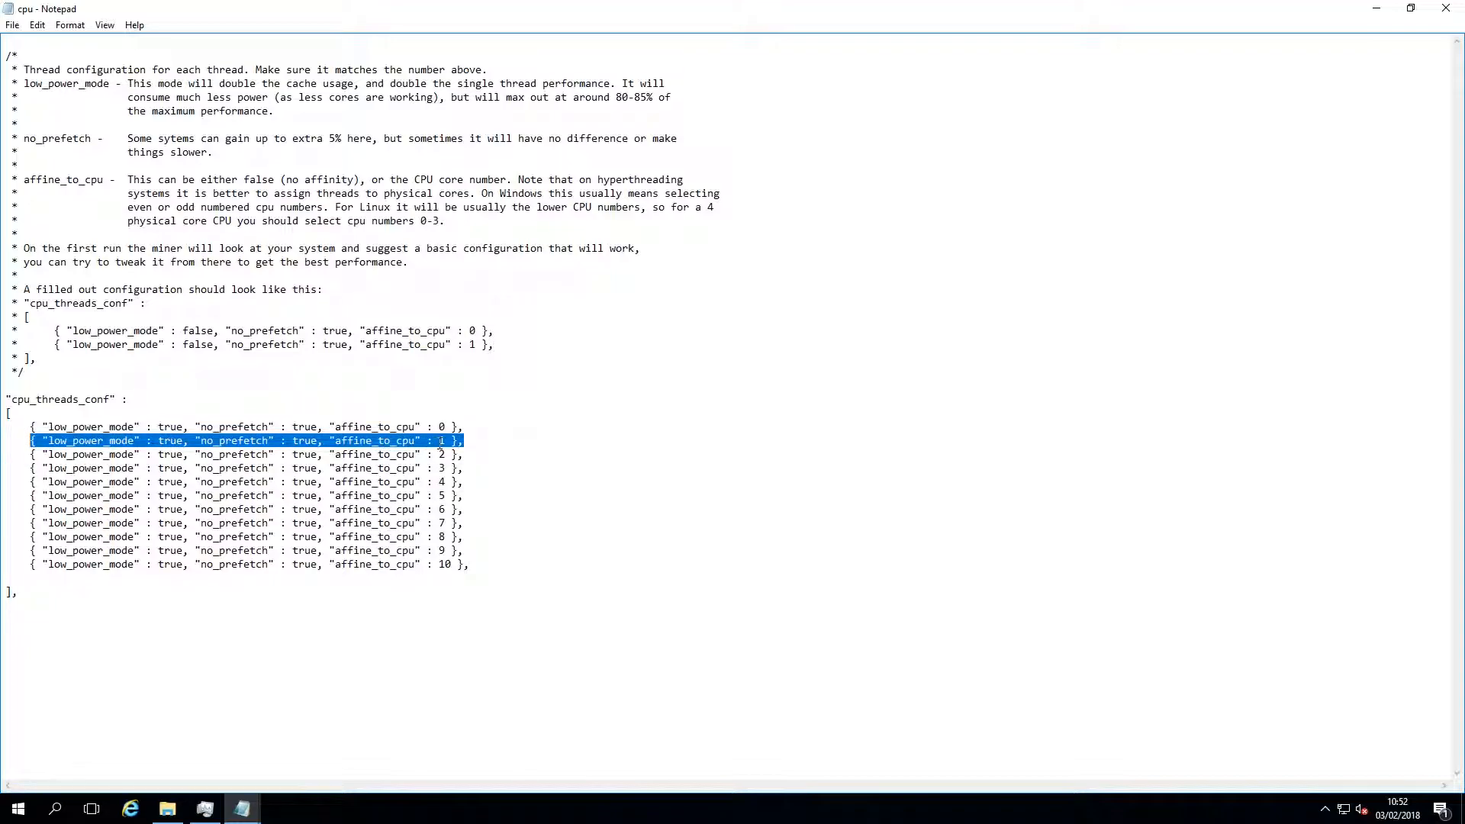
click(466, 455)
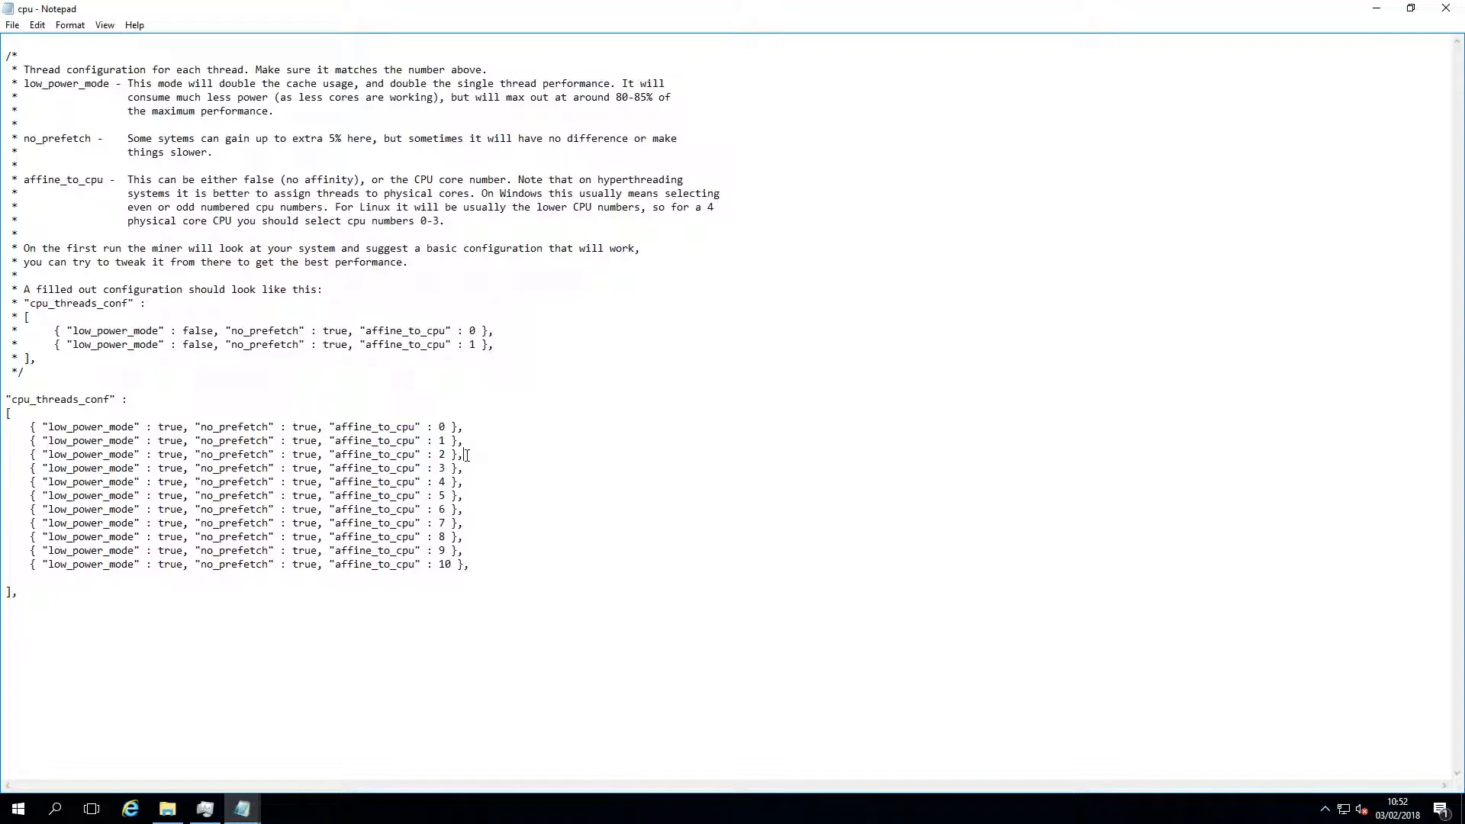
click(1446, 9)
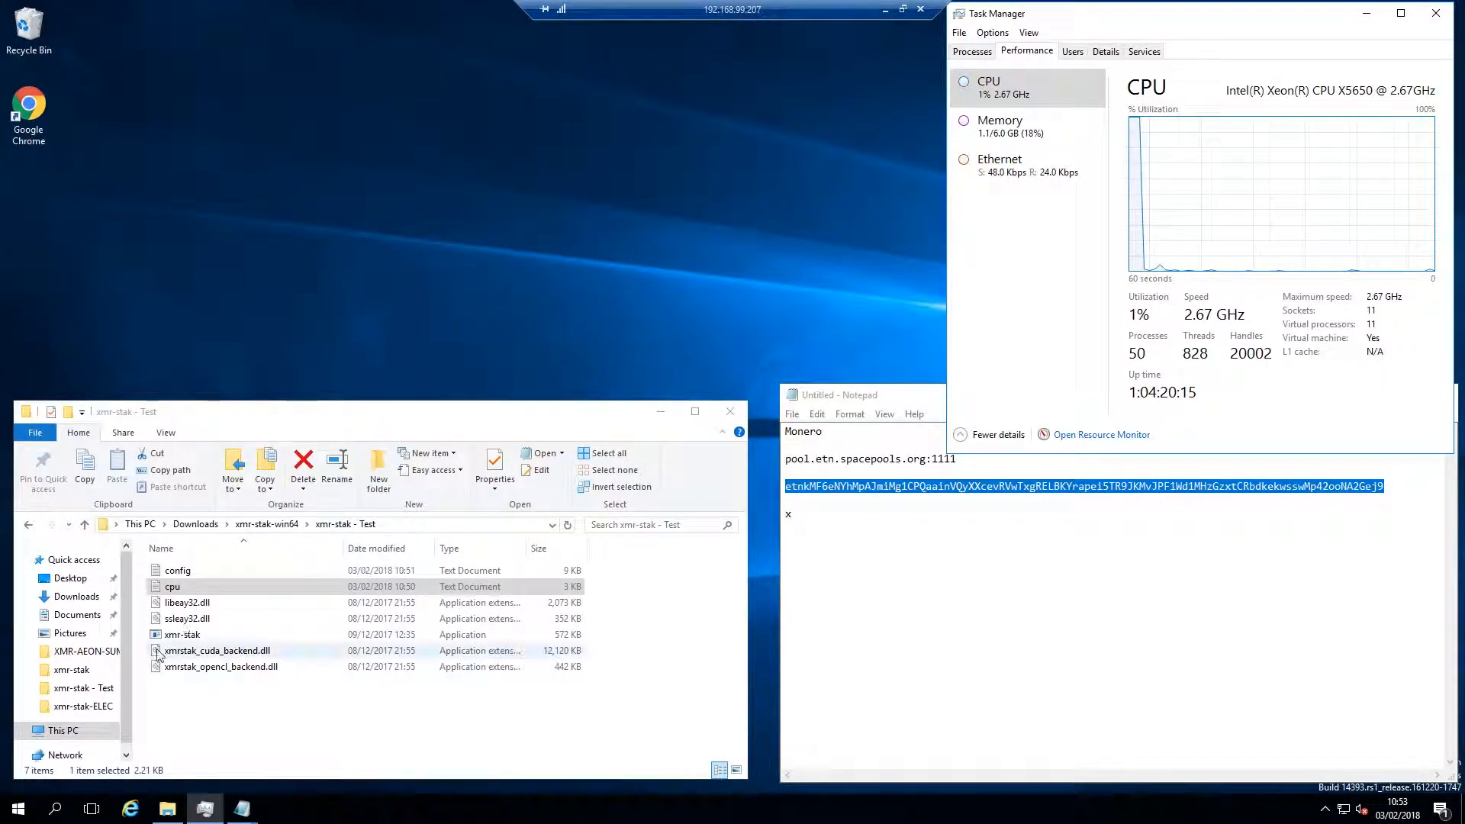
Start mining with xmr-stak and display its hashrate report, checking the pool's response to submitted results
click(186, 685)
double_click(187, 635)
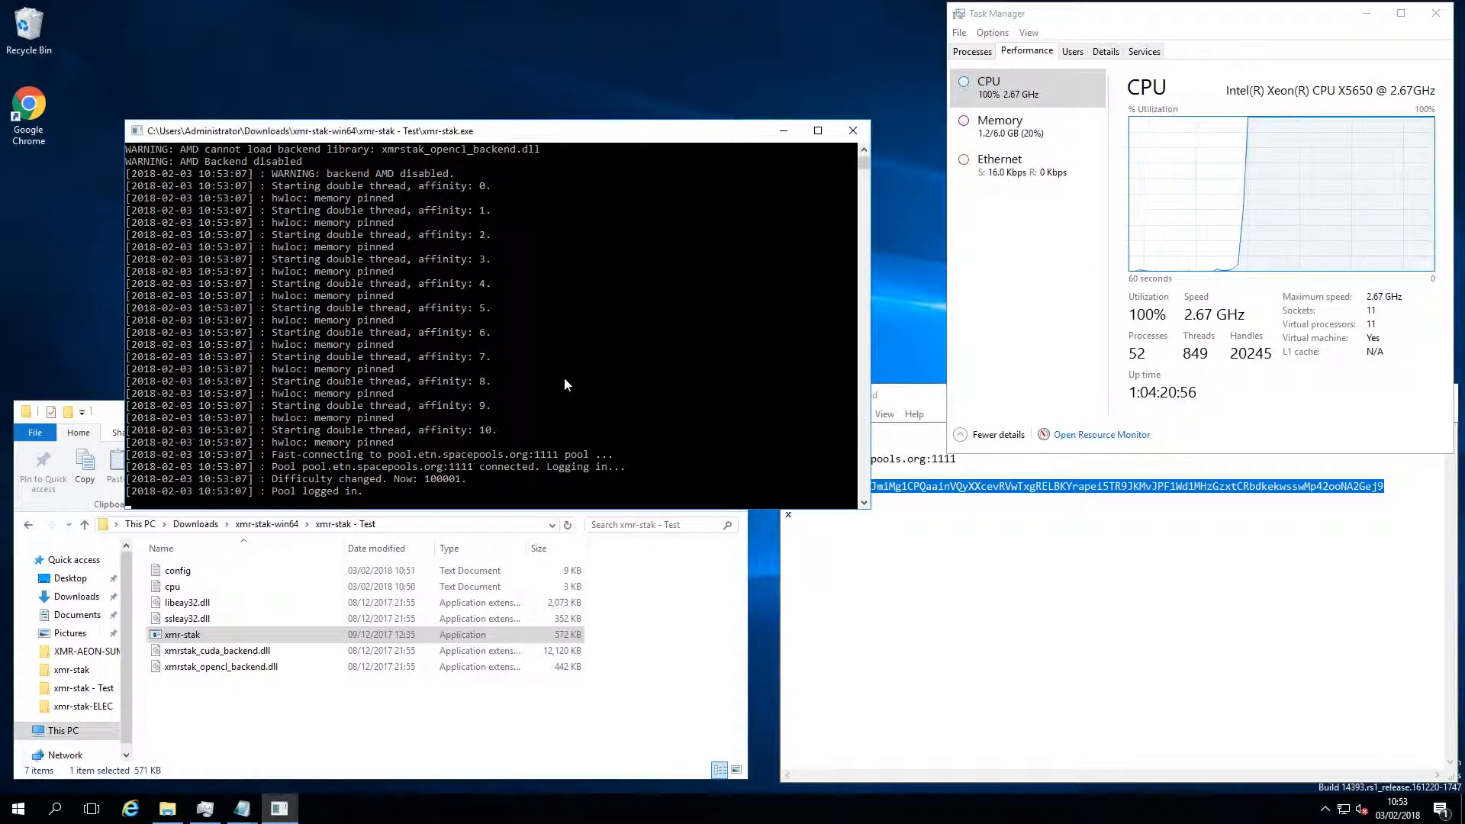
key(h)
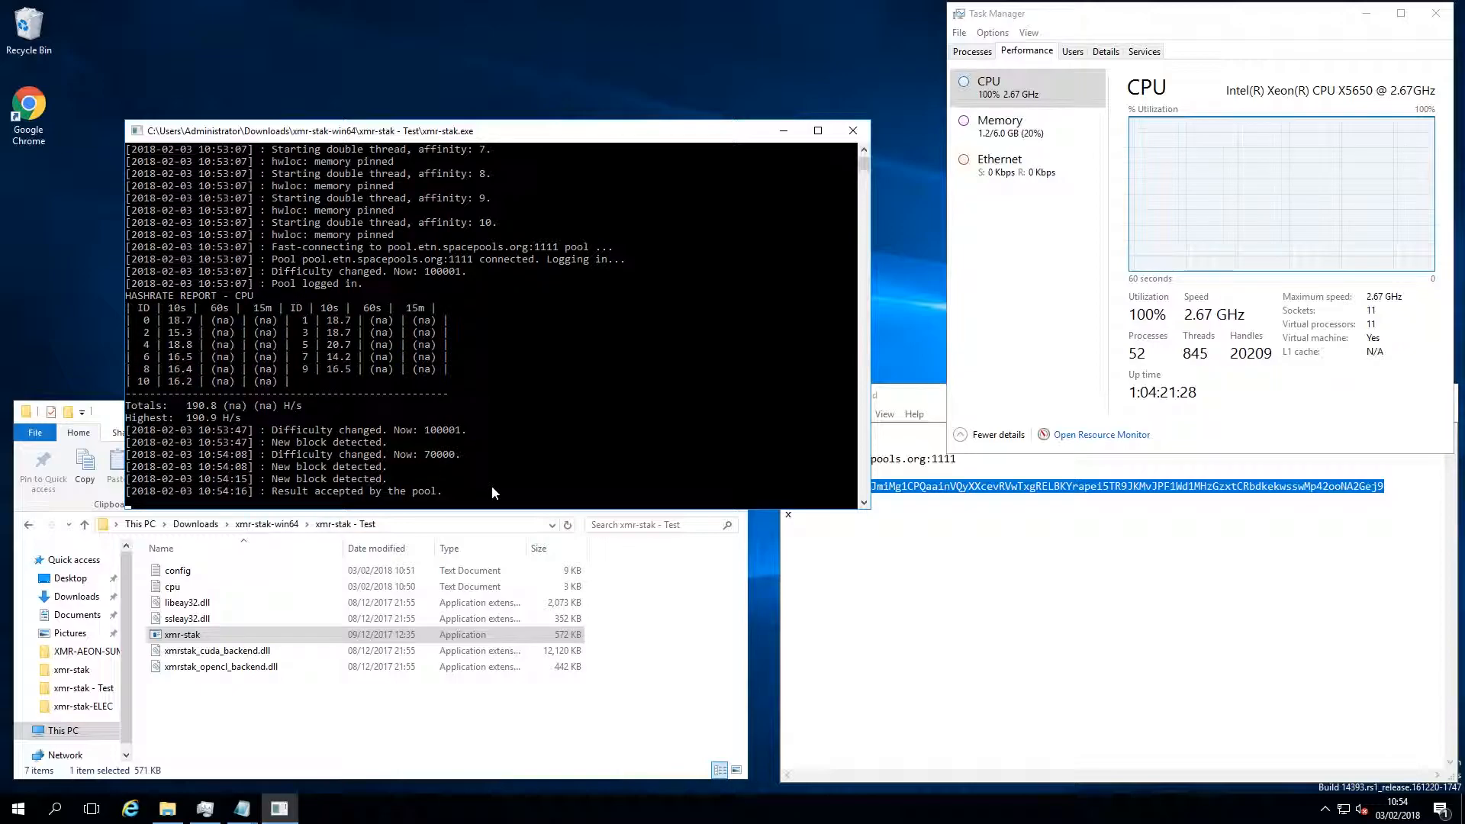
drag(274, 492, 449, 494)
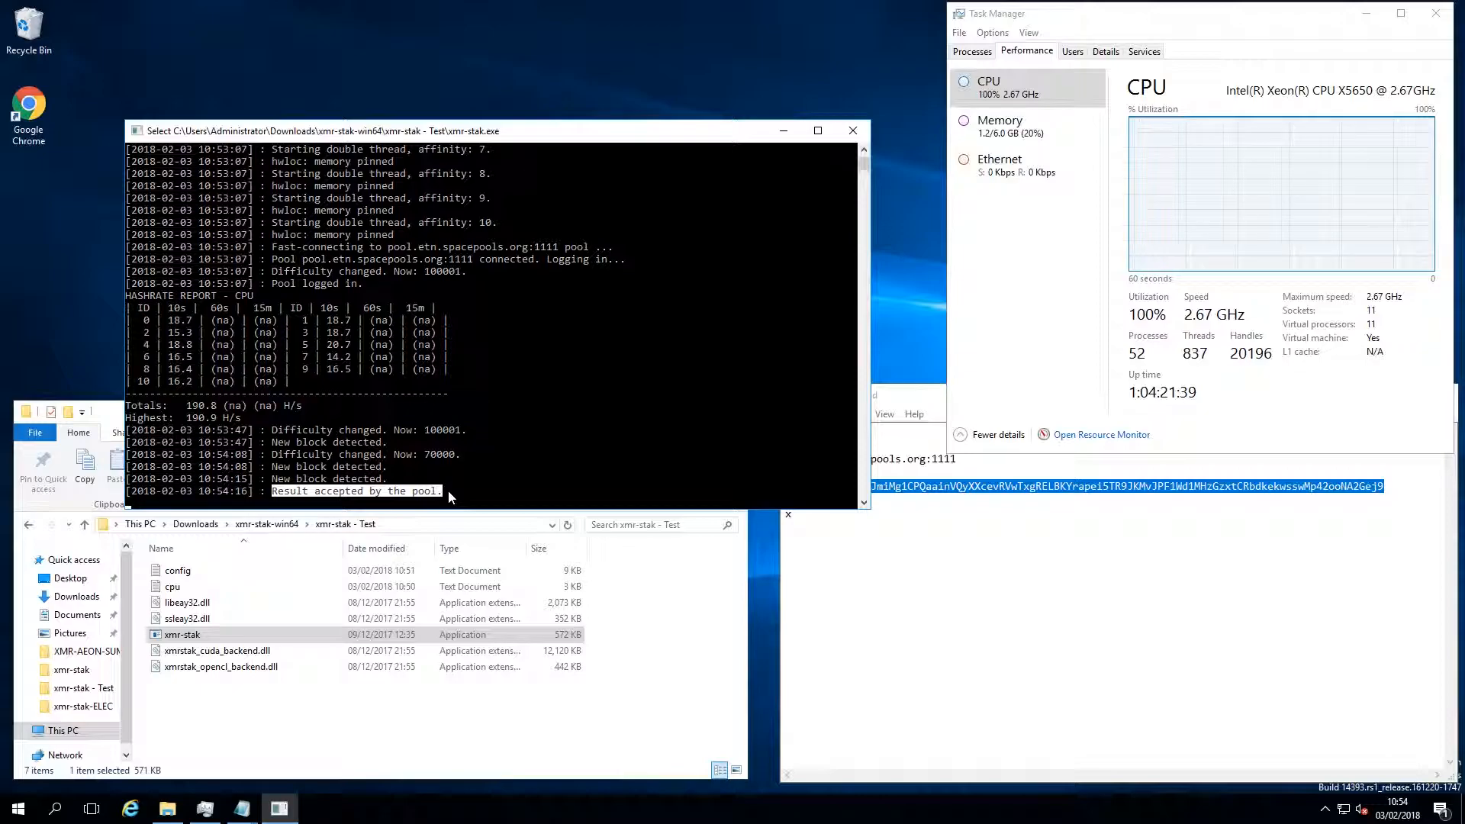
click(447, 490)
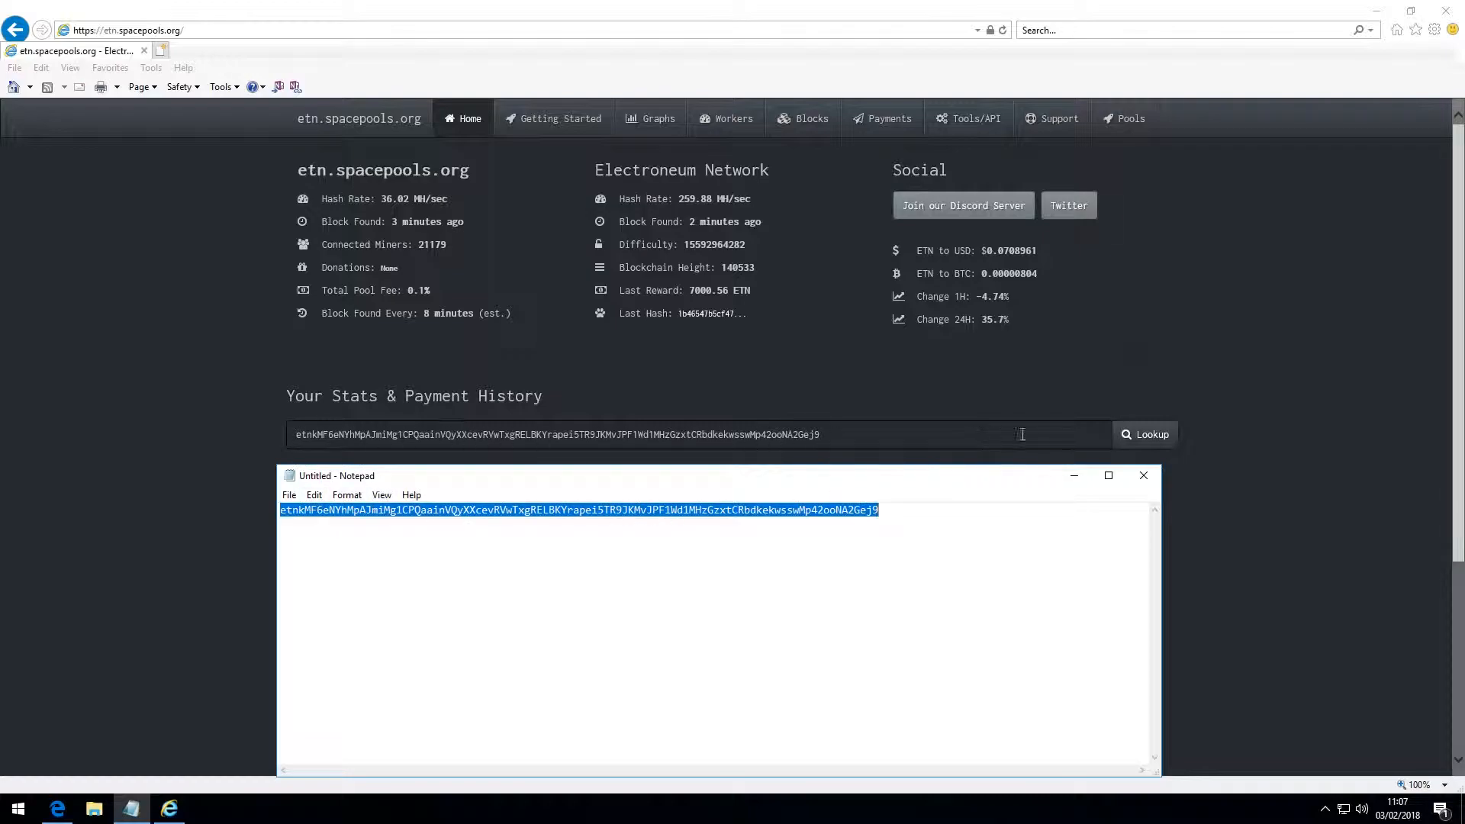
Look up the wallet address on etn.spacepools.org in the browser and review its balance, hash rate and payment history
click(1139, 440)
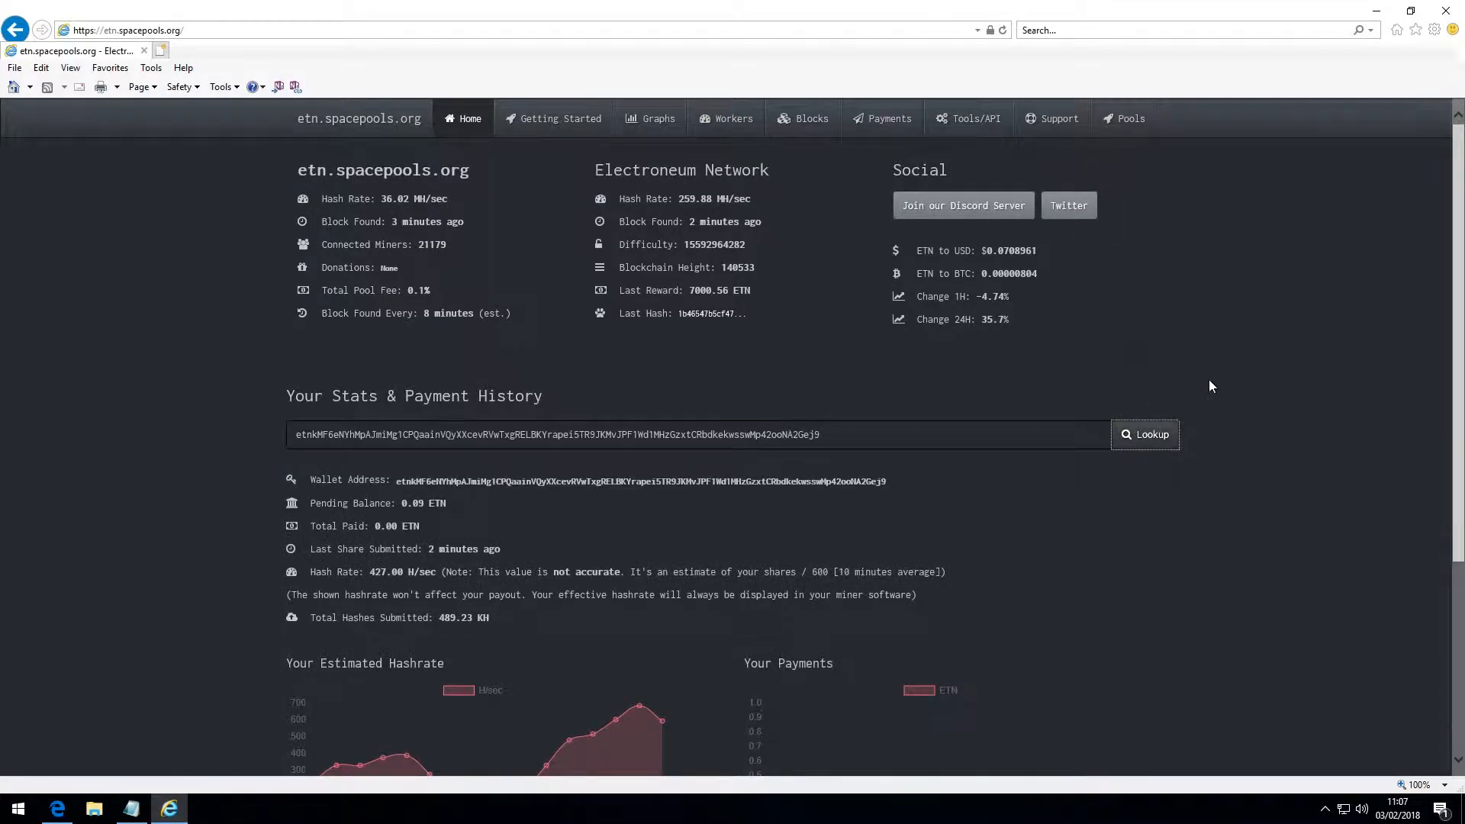
scroll(1210, 378, down, 2)
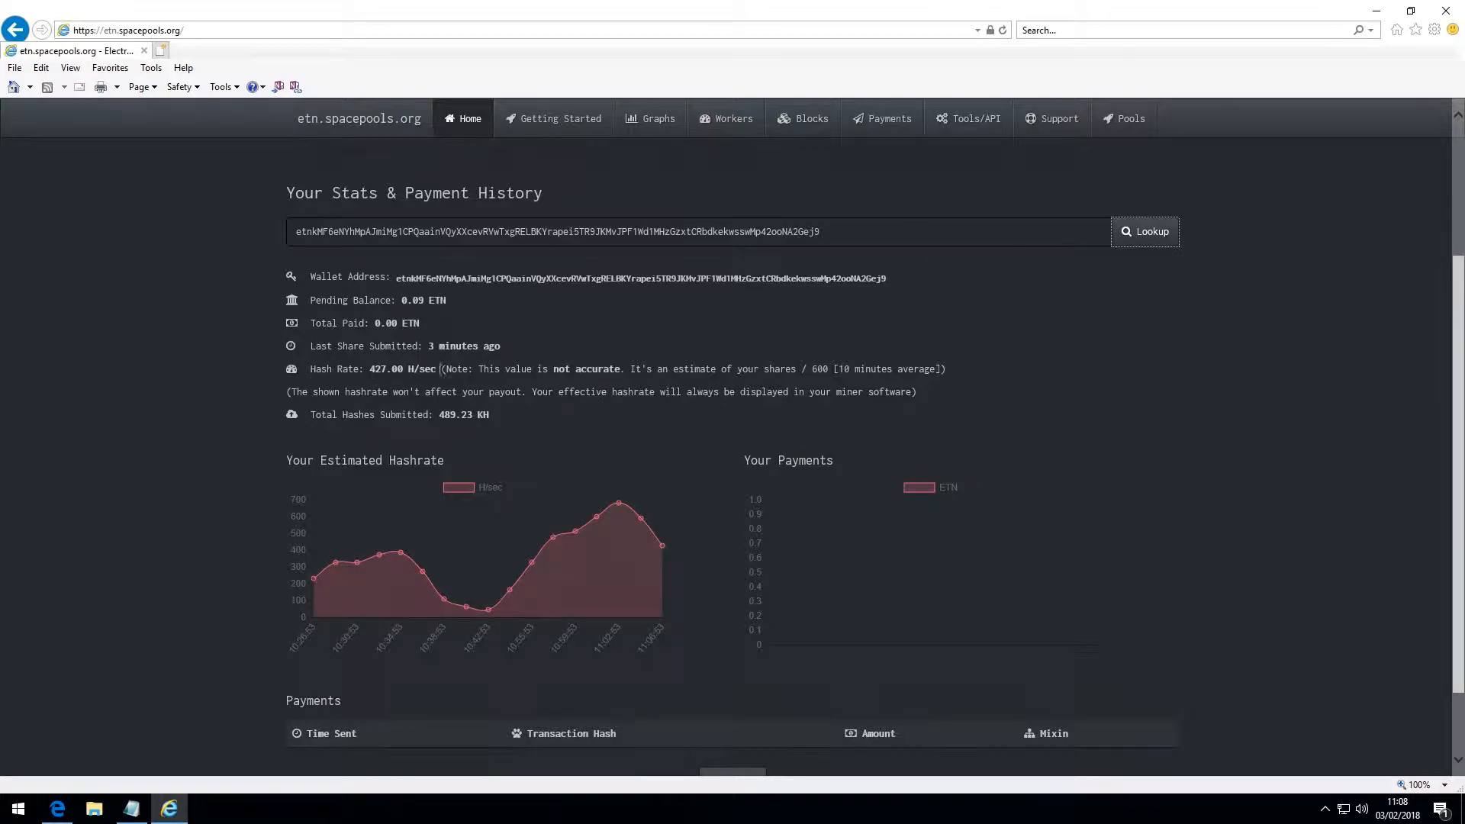
drag(478, 368, 610, 379)
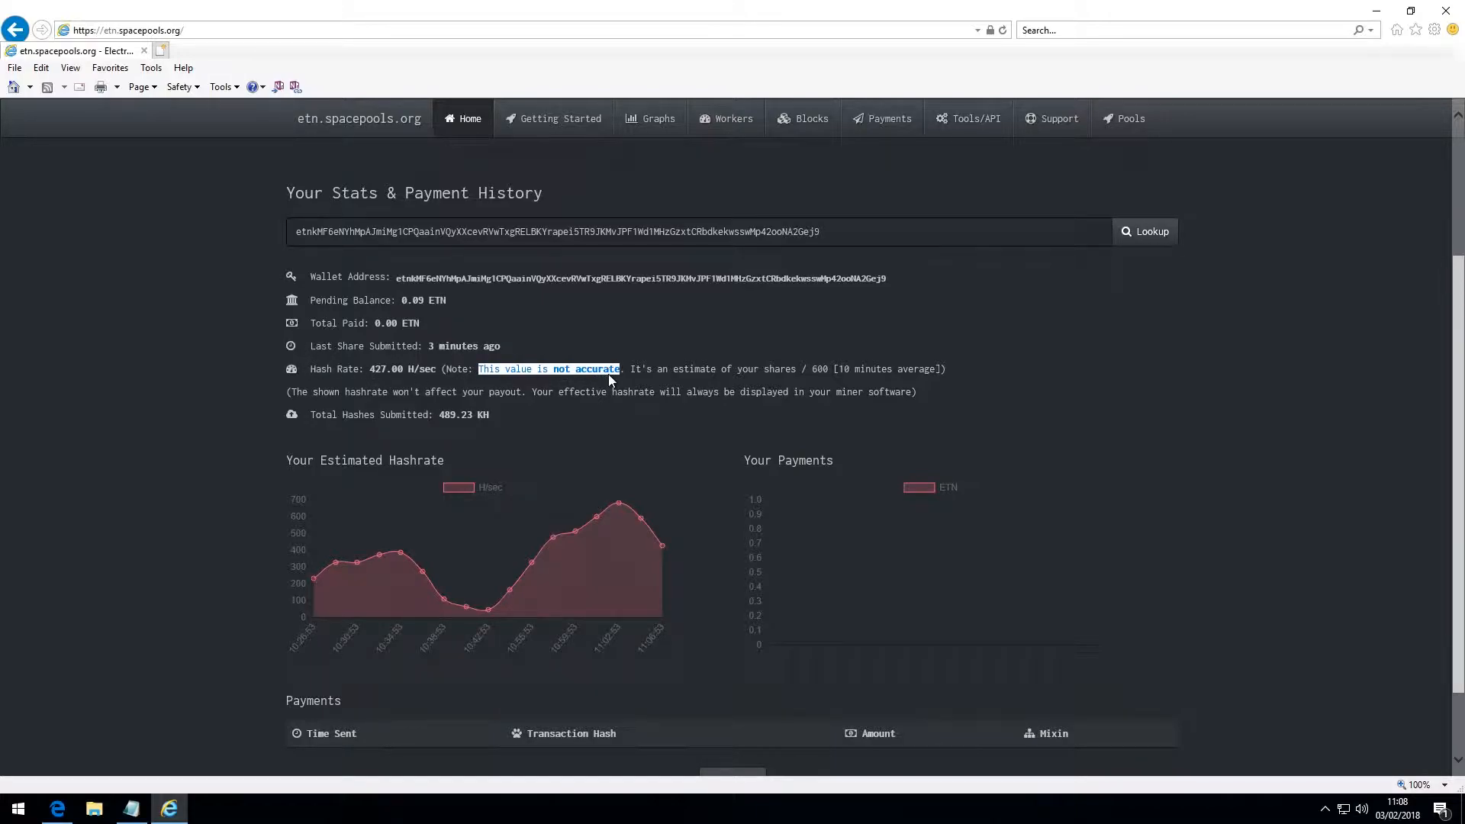
click(561, 353)
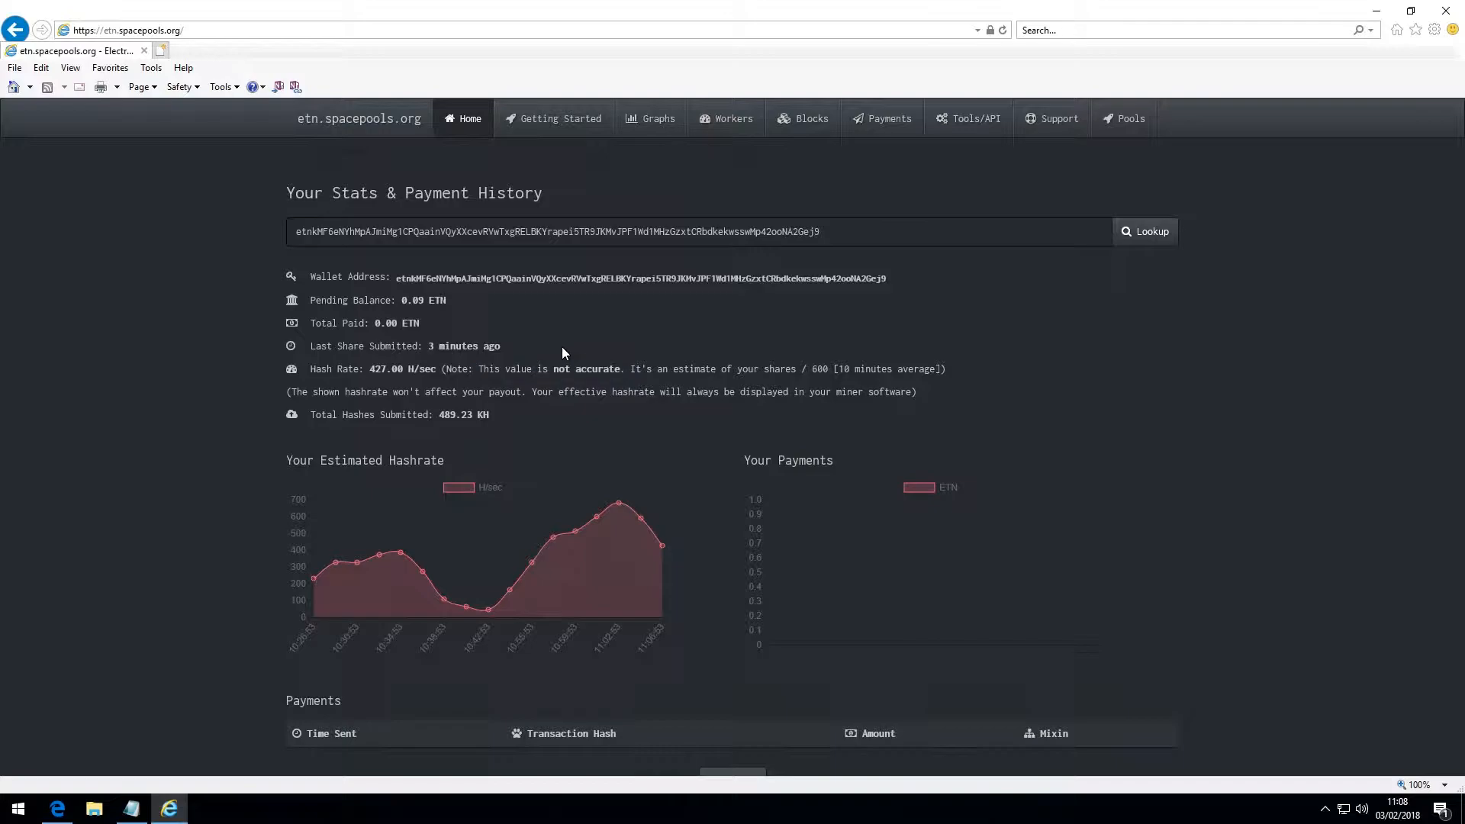
scroll(639, 370, down, 2)
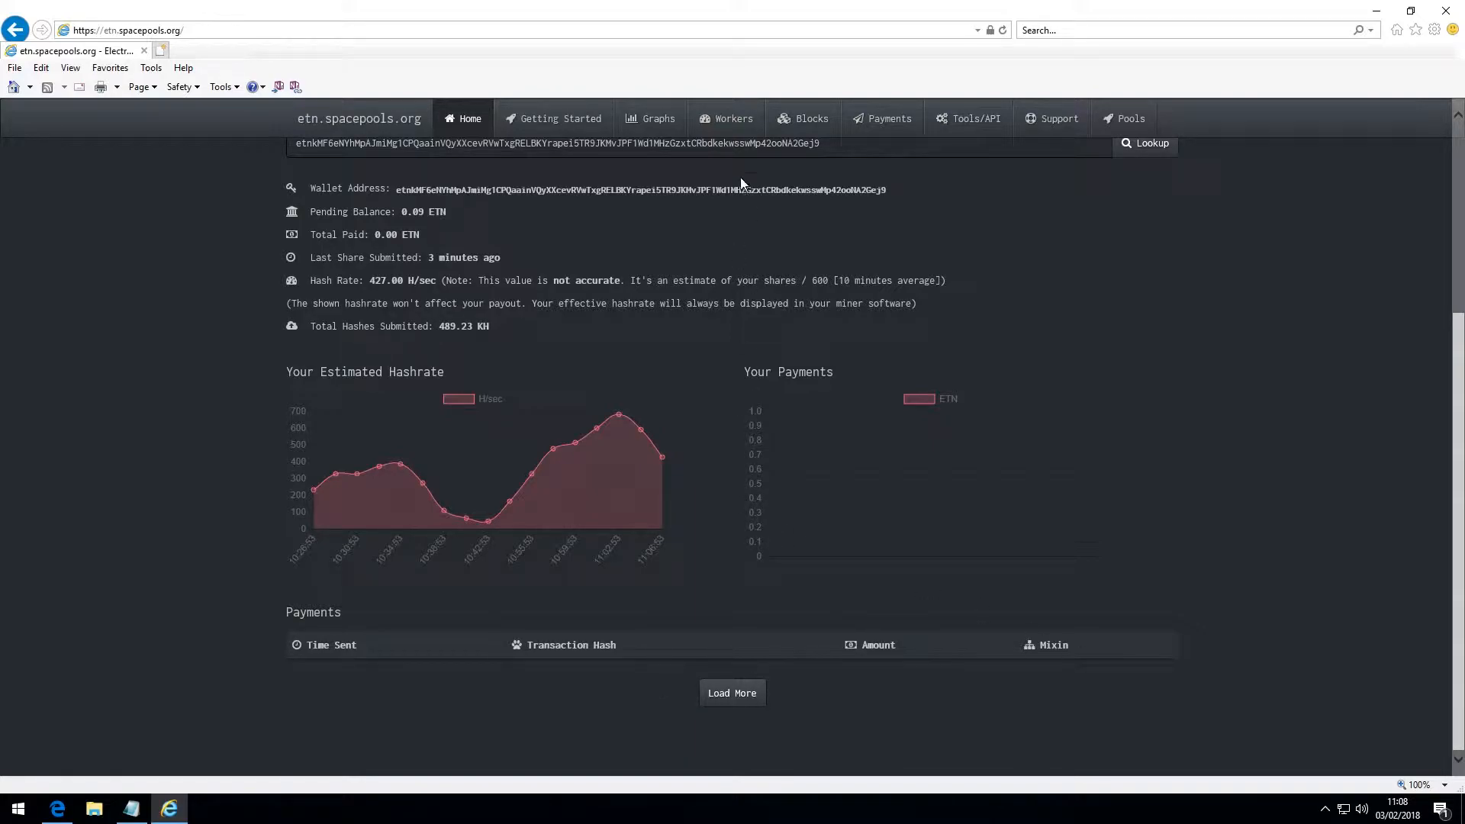
scroll(722, 195, up, 2)
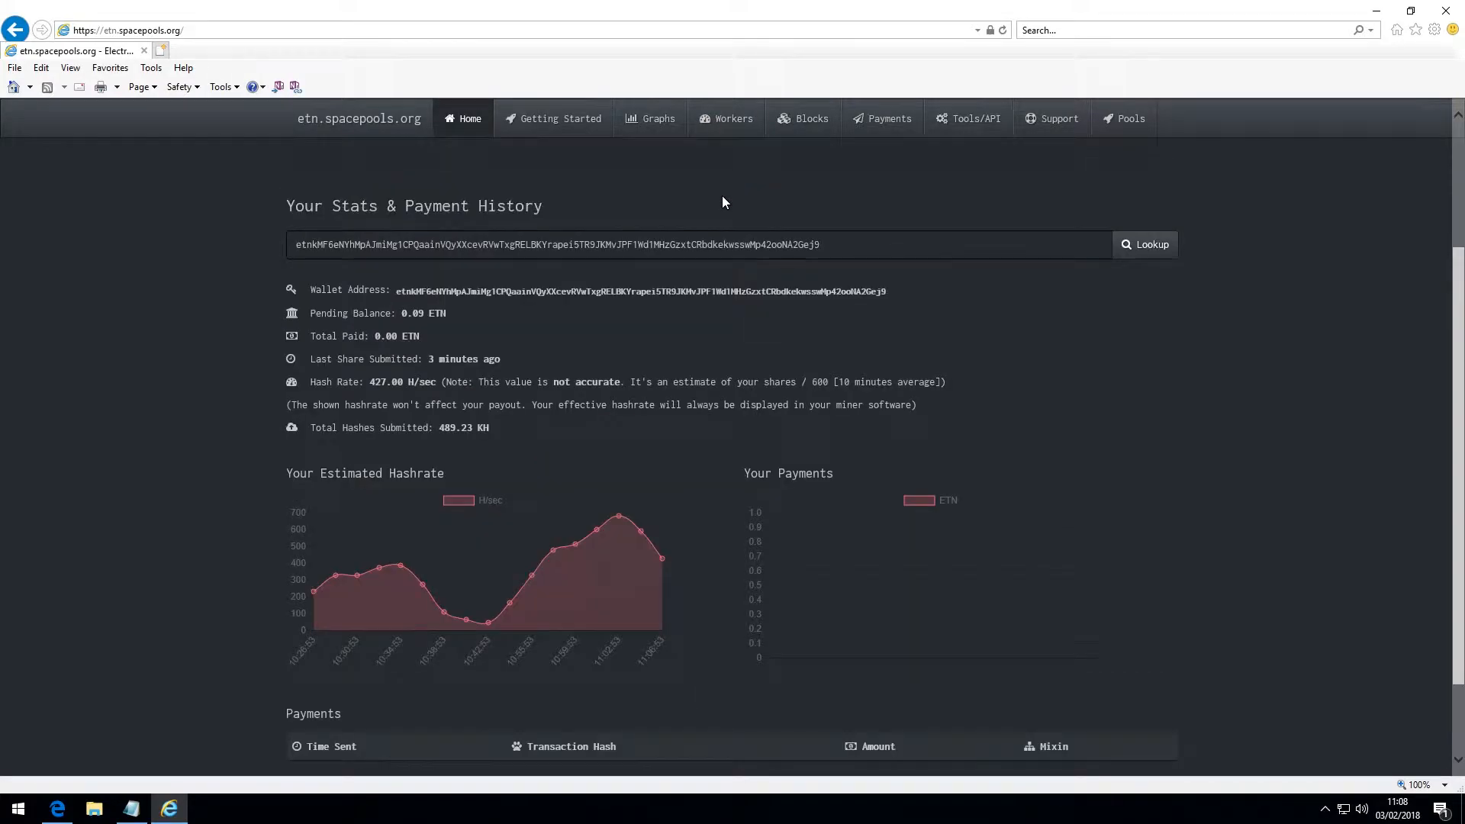
Look up the same wallet address on the pool's Worker Stats page and return to the home page
double_click(725, 242)
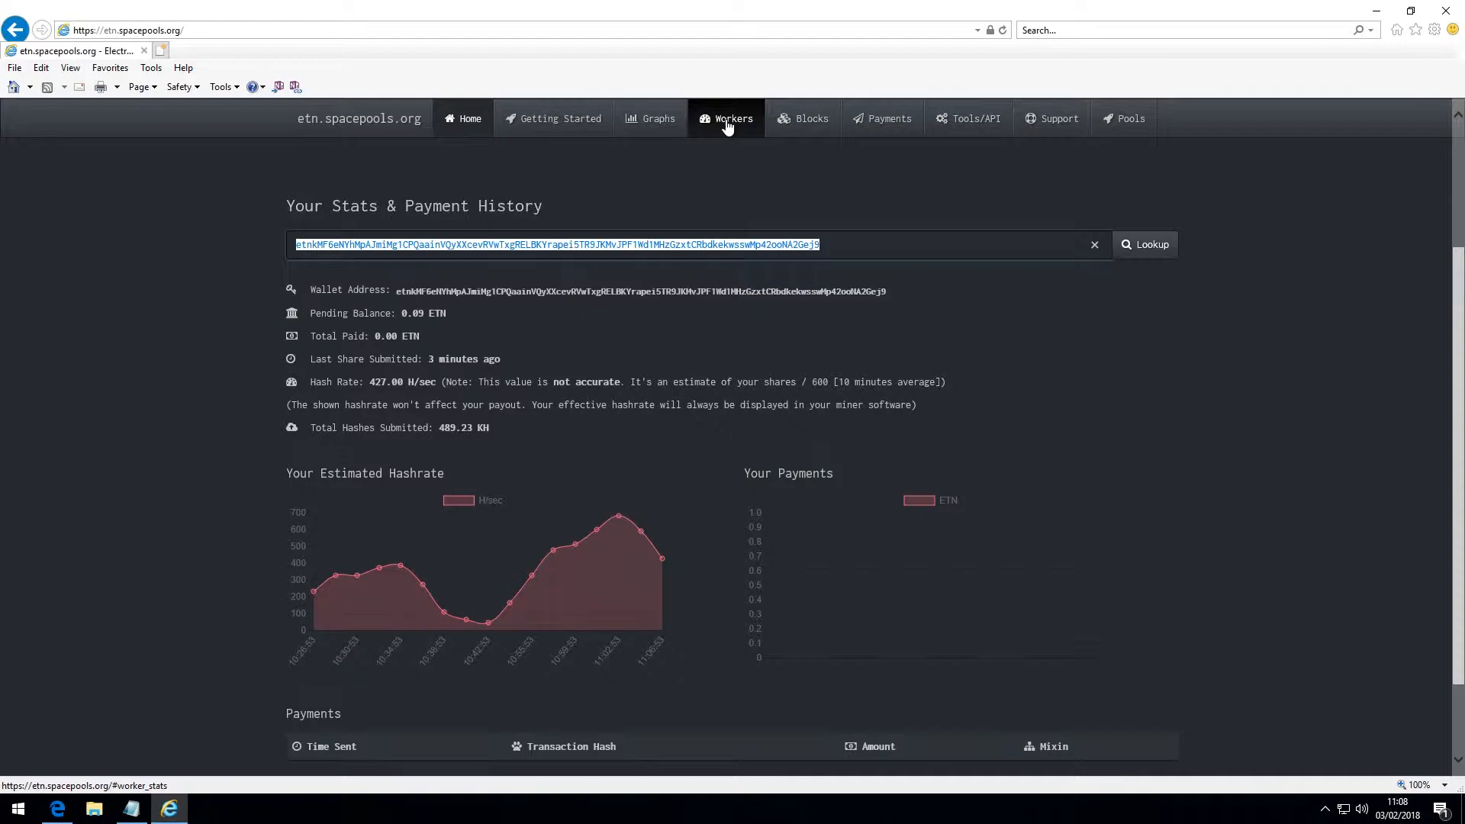
click(726, 126)
click(720, 238)
text(etnkMF6eNYhMpAJmiMg1CPQaainVQyXXcevRVwTxgRELBKYrapei5TR9JKMvJPF1Wd1MHzGzxtCRbJkekwsswMp42ooNA2Gej9)
click(1135, 243)
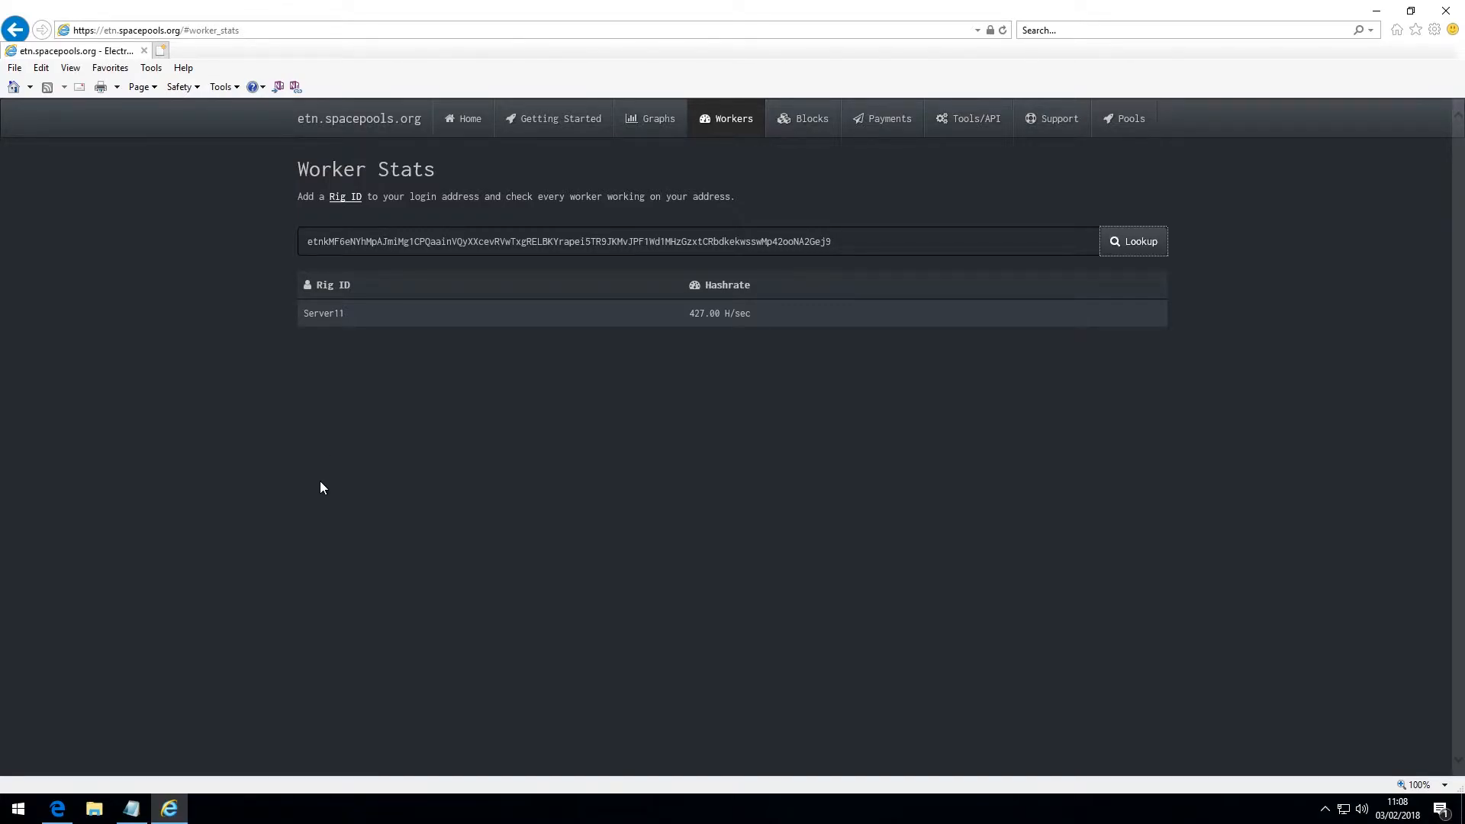
click(462, 123)
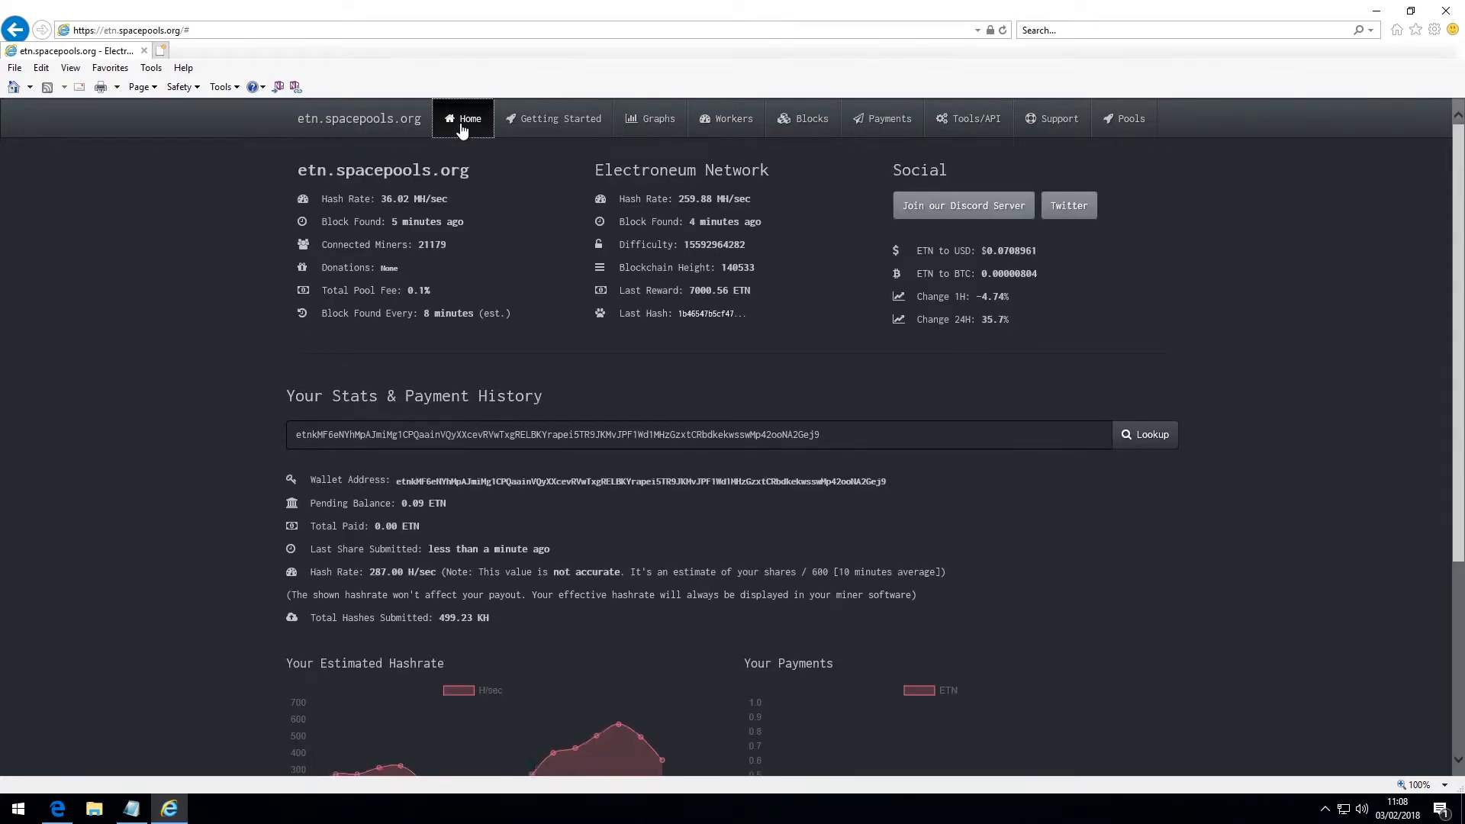